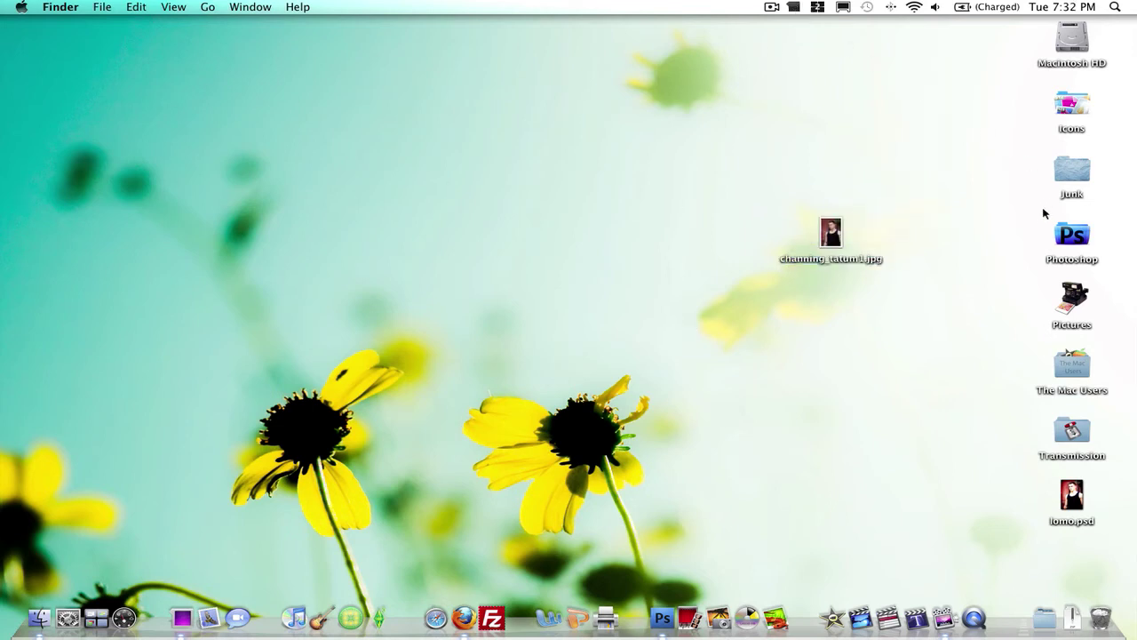
Launch Photoshop CS4 from its Dock icon
left_click(662, 619)
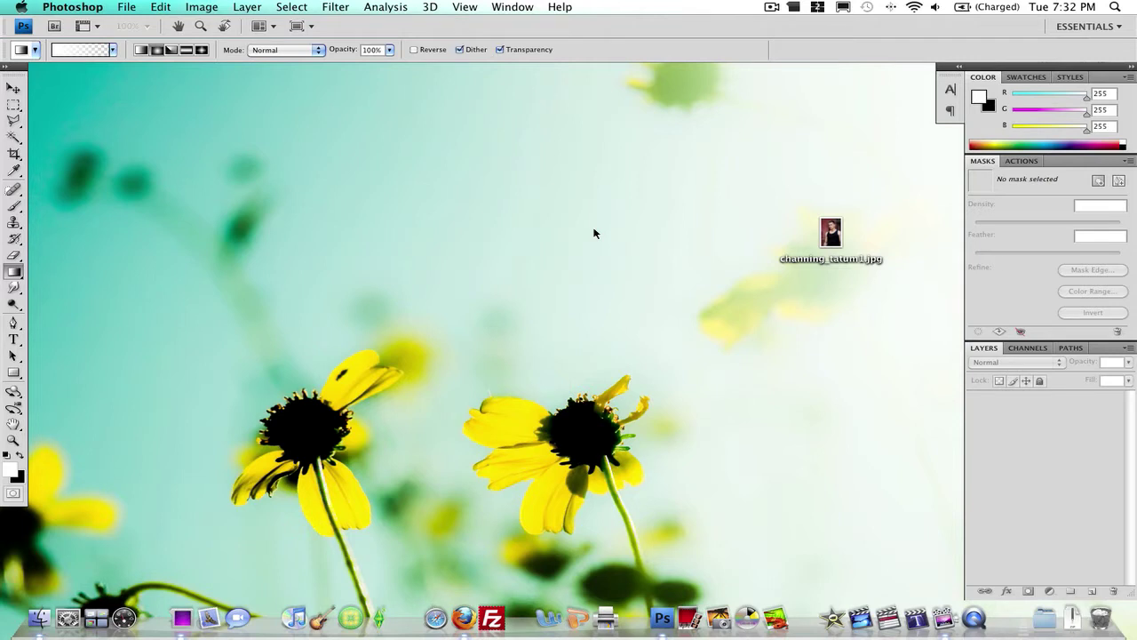
Open the desktop JPG of the man in the black tank top by dropping it on Photoshop's Dock icon
left_click_drag(817, 226, 663, 618)
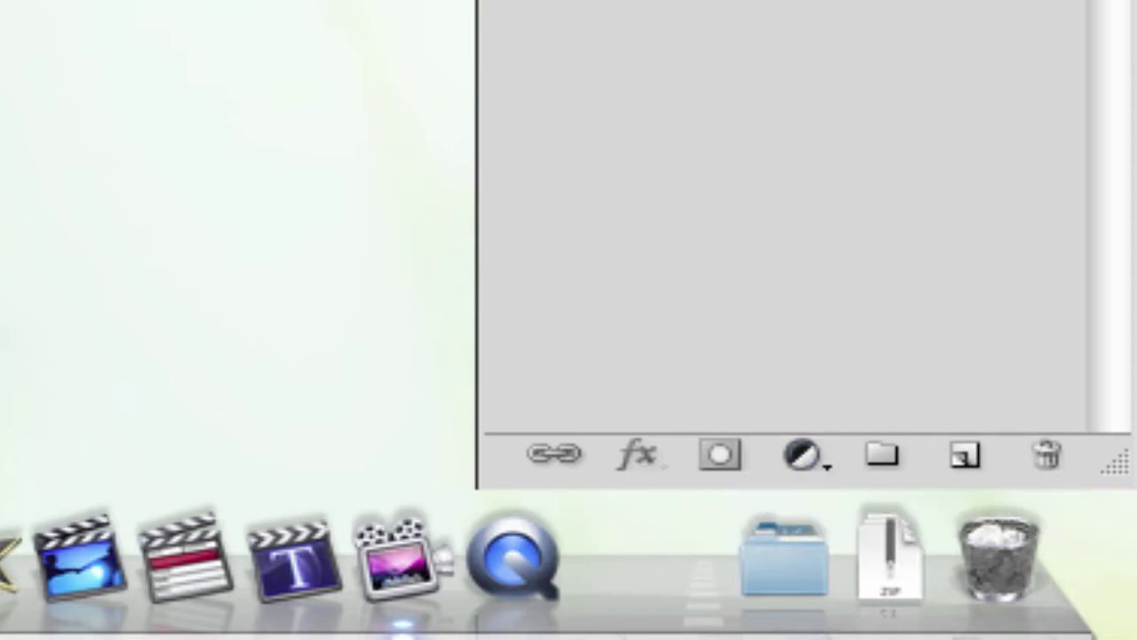
Add a Brightness/Contrast adjustment layer with Contrast set to 20
left_click(802, 457)
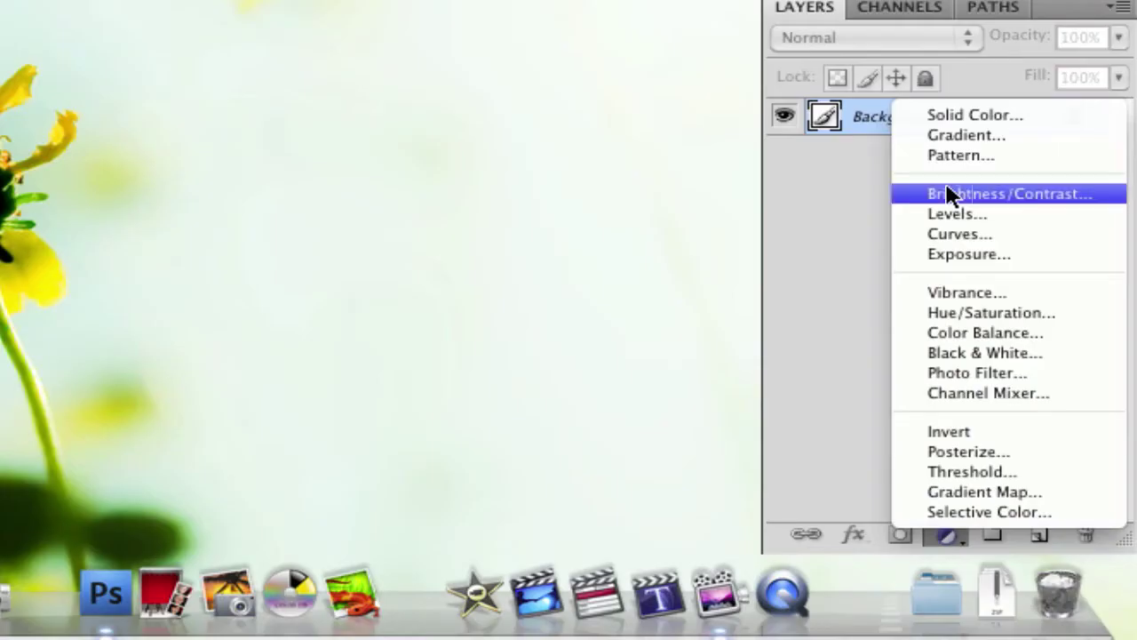
left_click(949, 194)
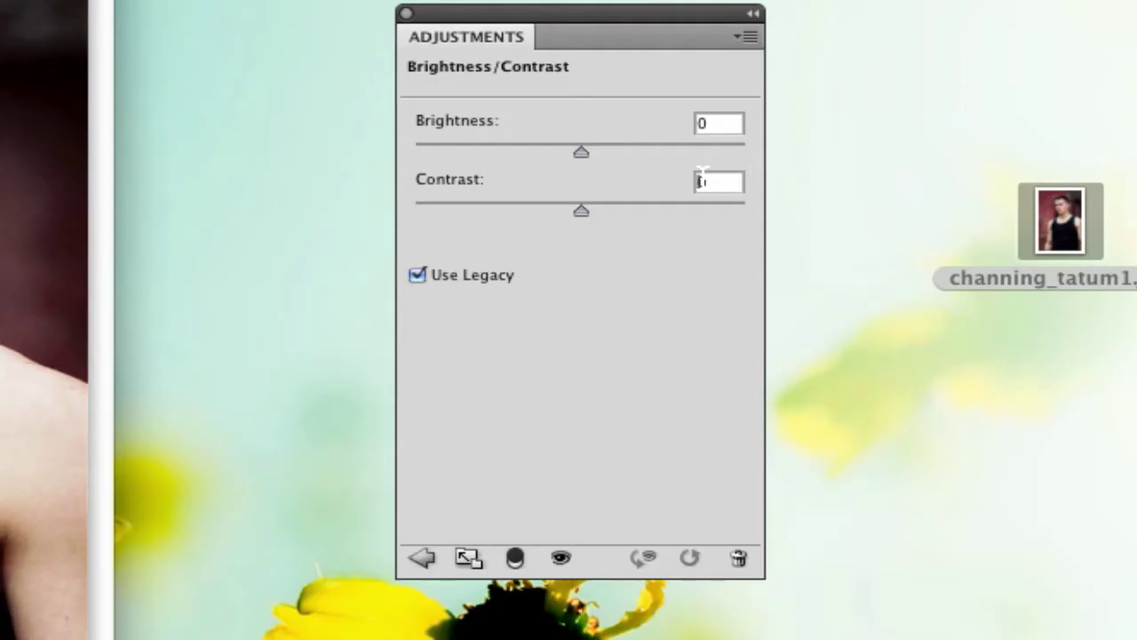
left_click(739, 178)
type("20")
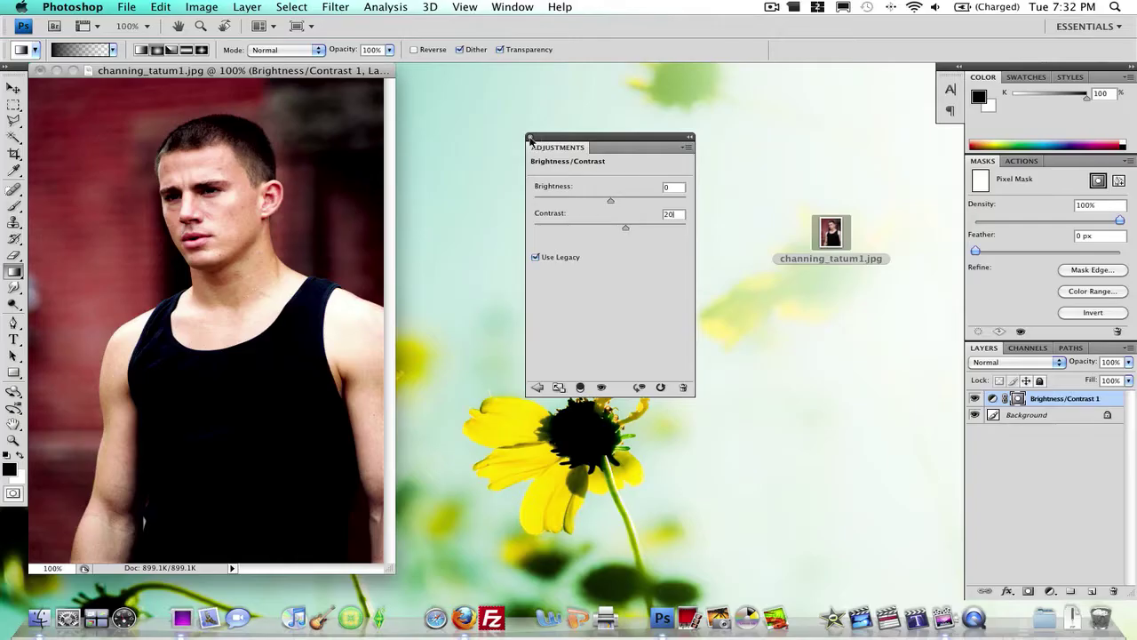
left_click(530, 139)
Add a Hue/Saturation adjustment layer with Saturation set to 20
left_click(1033, 591)
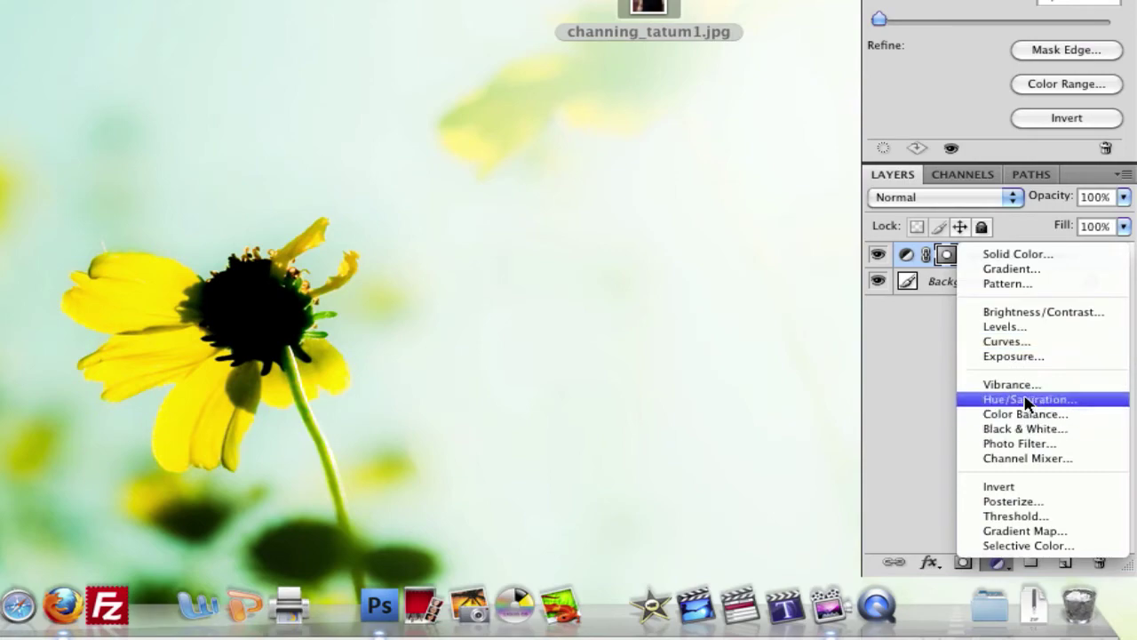
left_click(1028, 402)
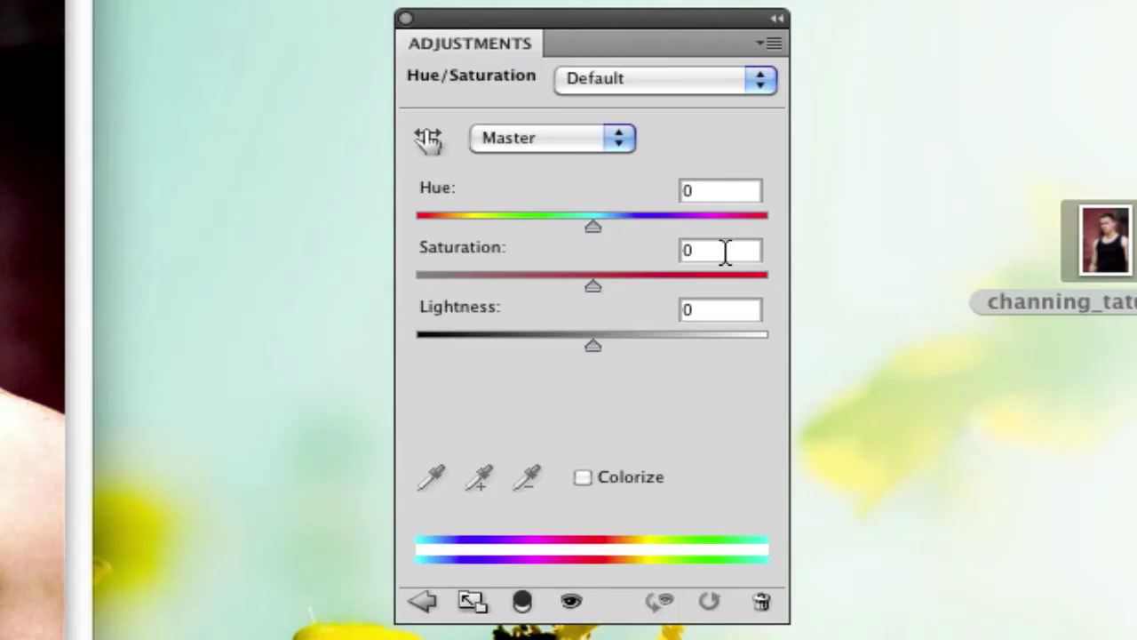
left_click(725, 251)
type("20")
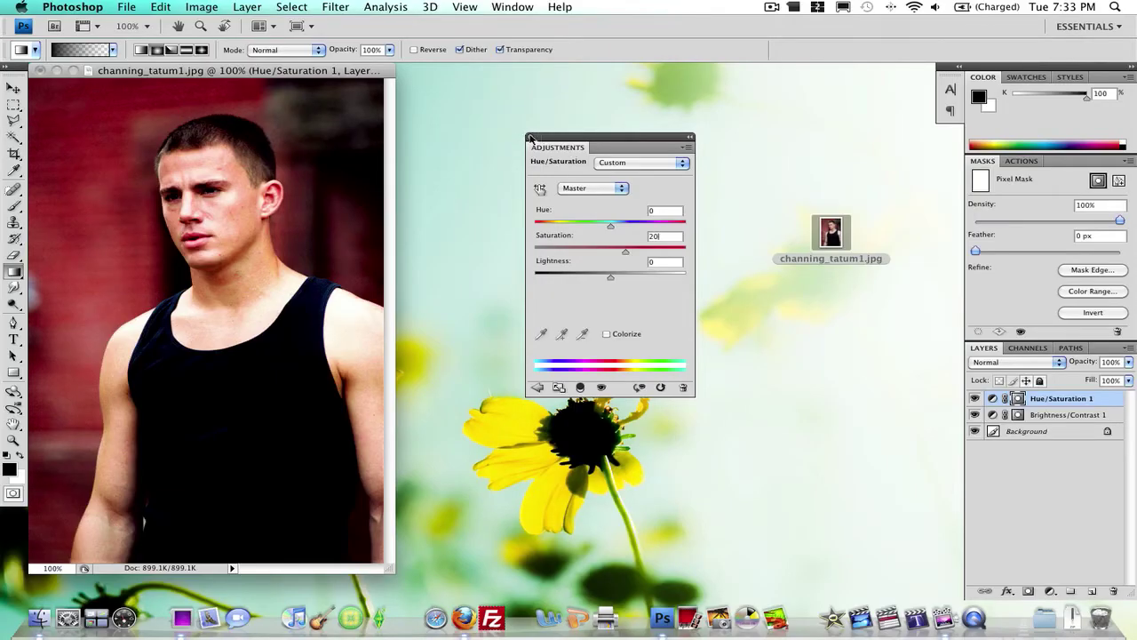
left_click(531, 138)
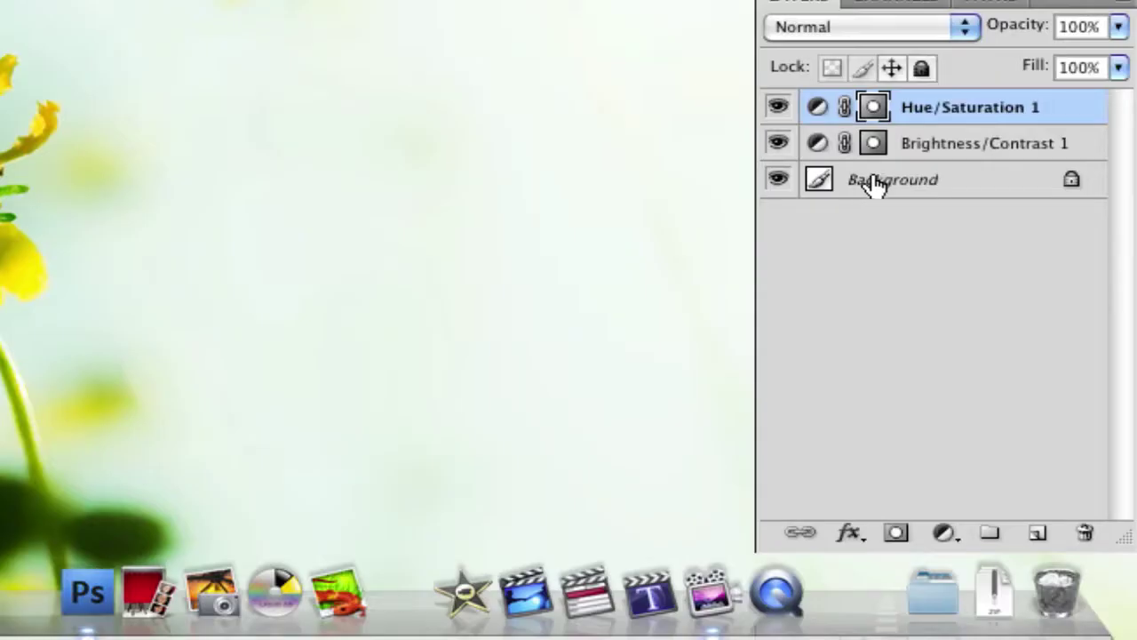
Select the Background layer and consolidate the photo window into tabs
left_click(876, 182)
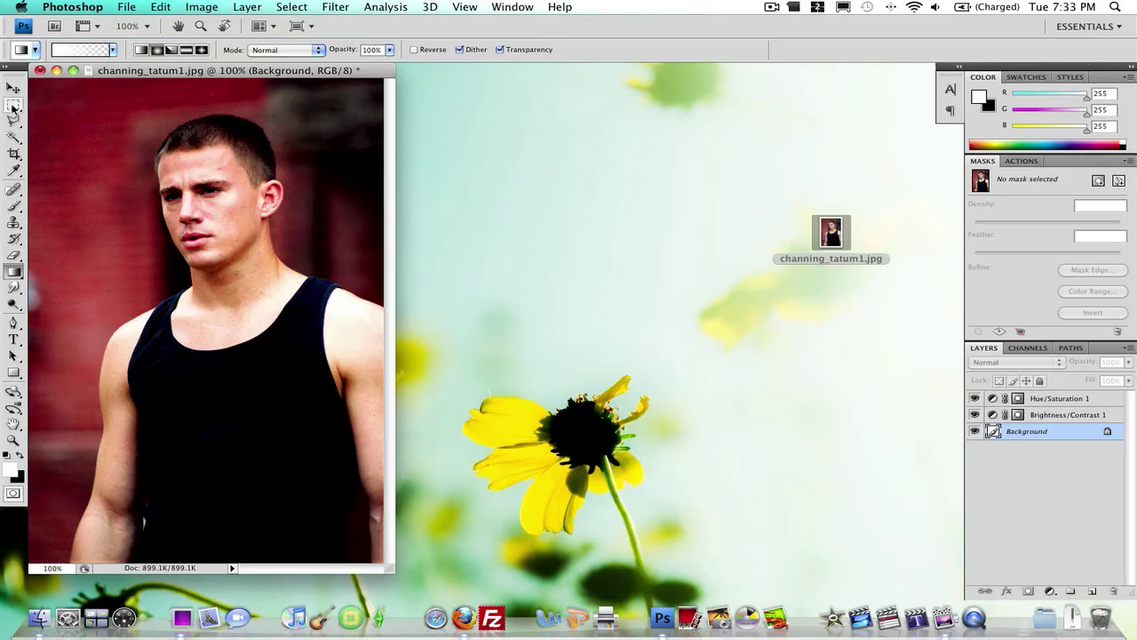
left_click(264, 26)
left_click(262, 49)
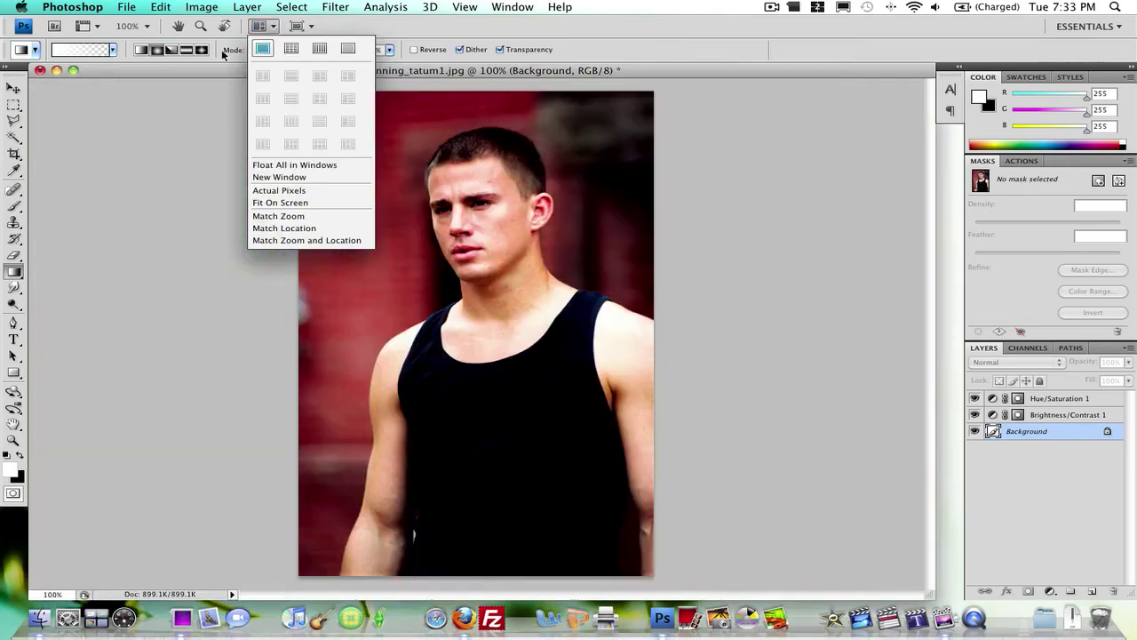
Set the Rectangular Marquee feather to 0 px and select the entire photo
left_click(12, 107)
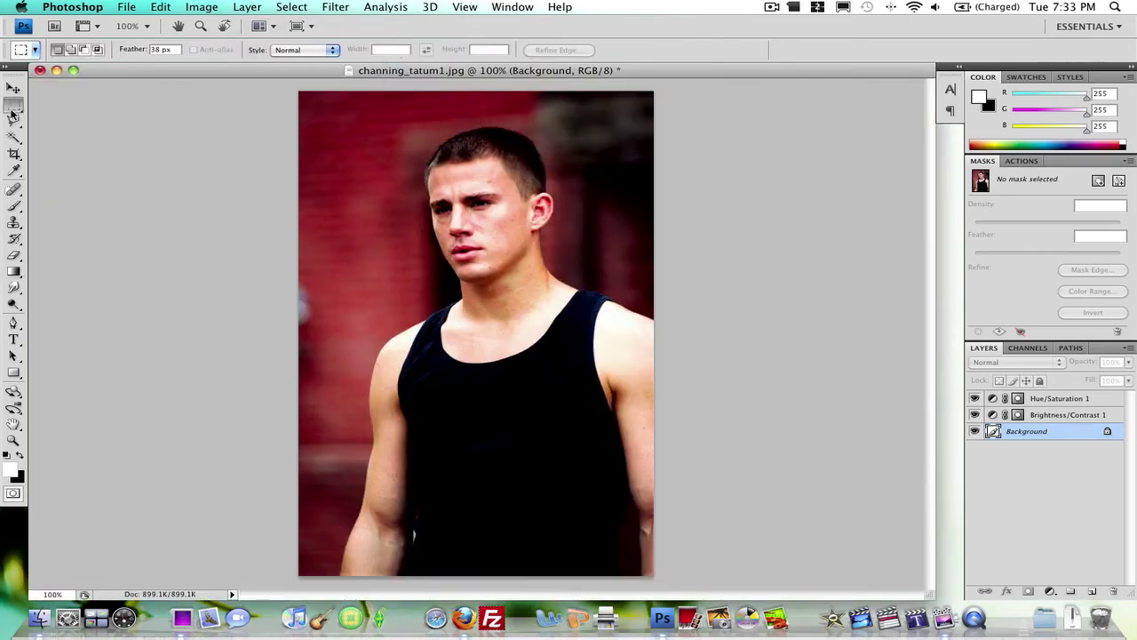
left_click_drag(275, 80, 677, 588)
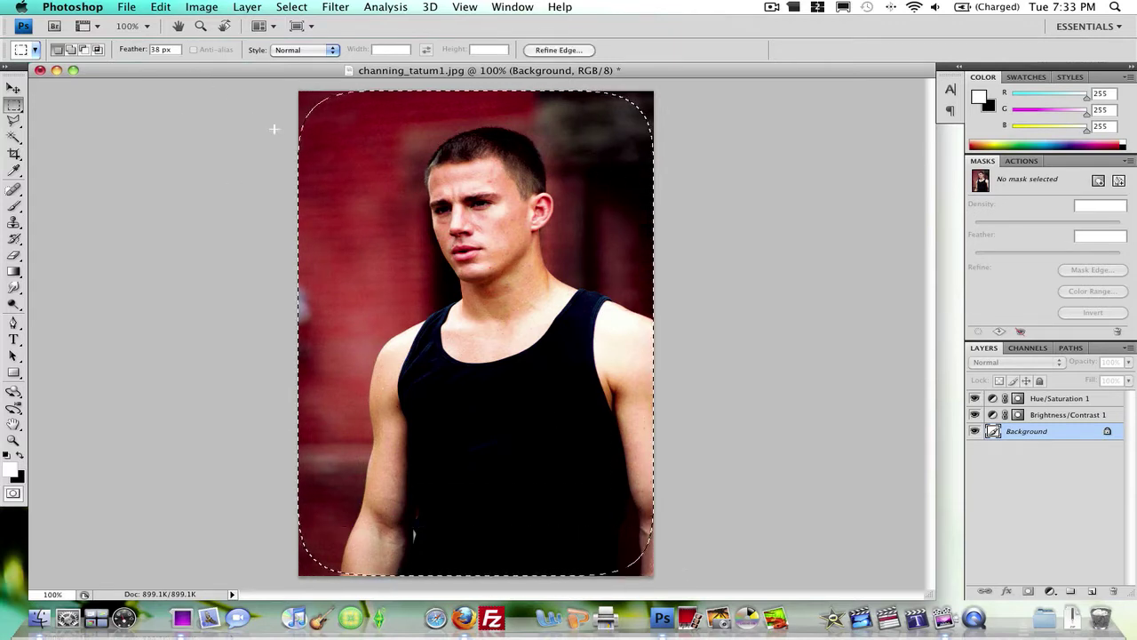
left_click(427, 429)
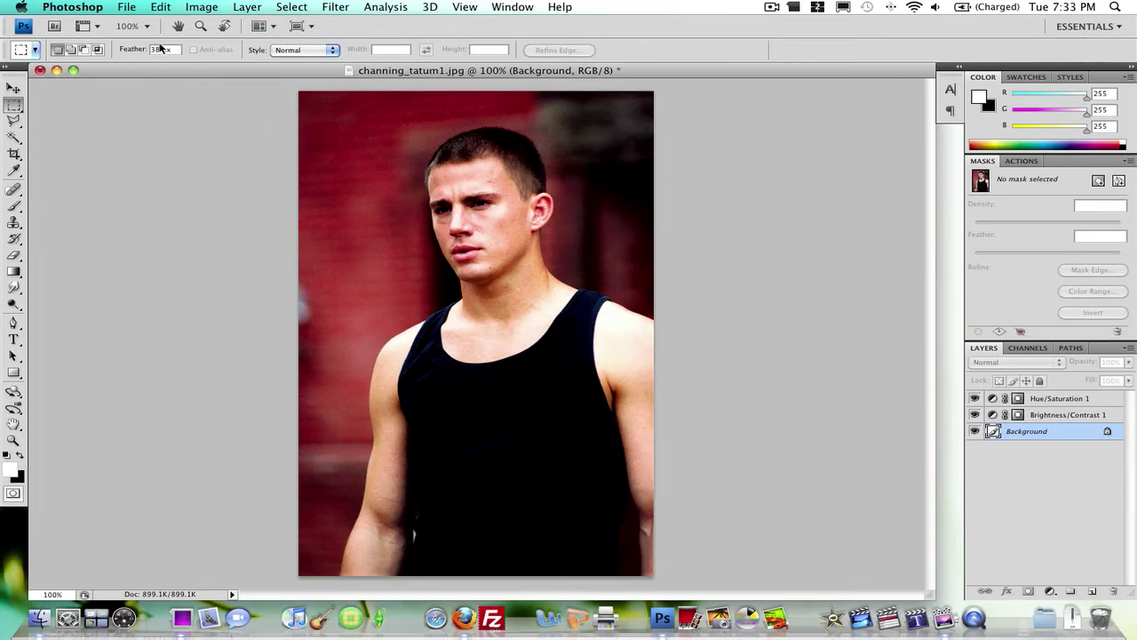
left_click(160, 49)
type("0")
key("Return")
left_click(13, 88)
left_click(14, 104)
left_click_drag(386, 229, 675, 582)
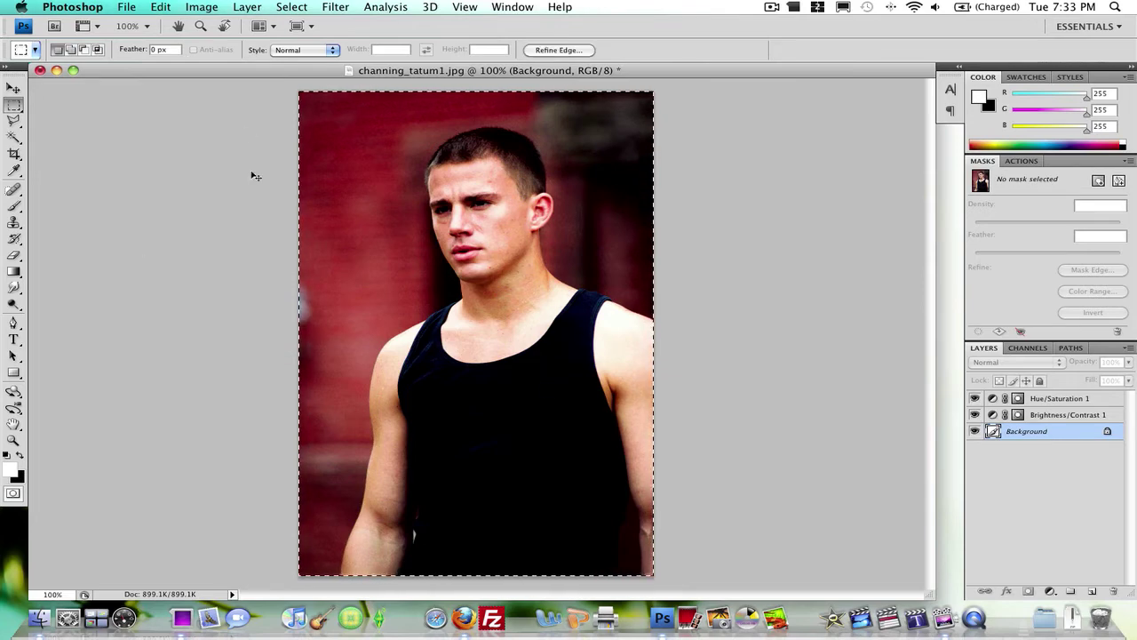
left_click(213, 9)
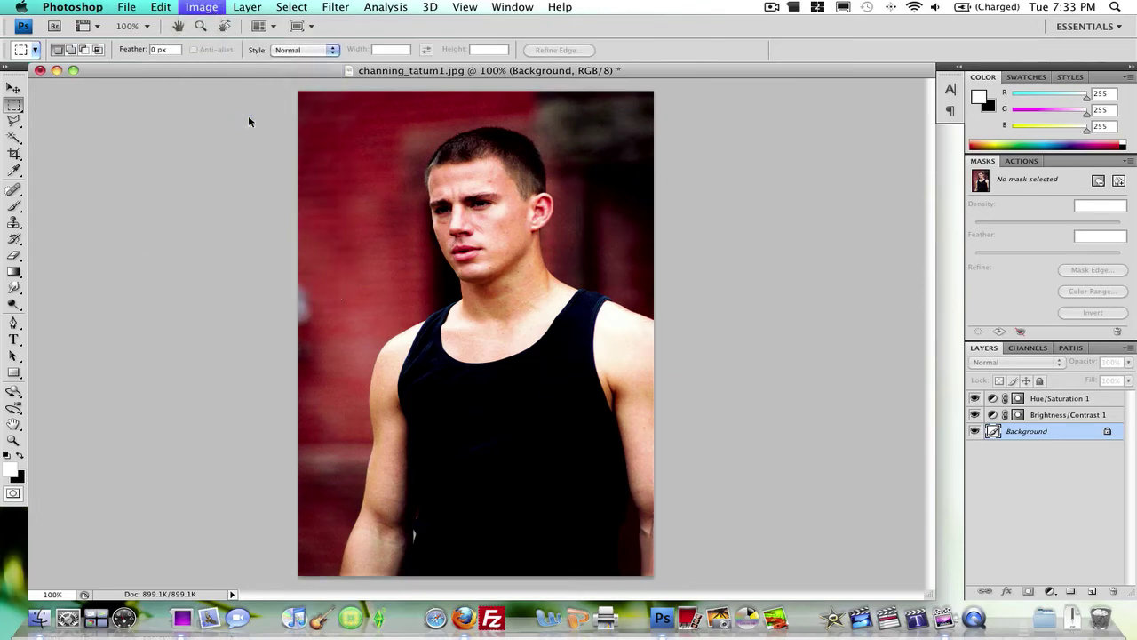
left_click(226, 118)
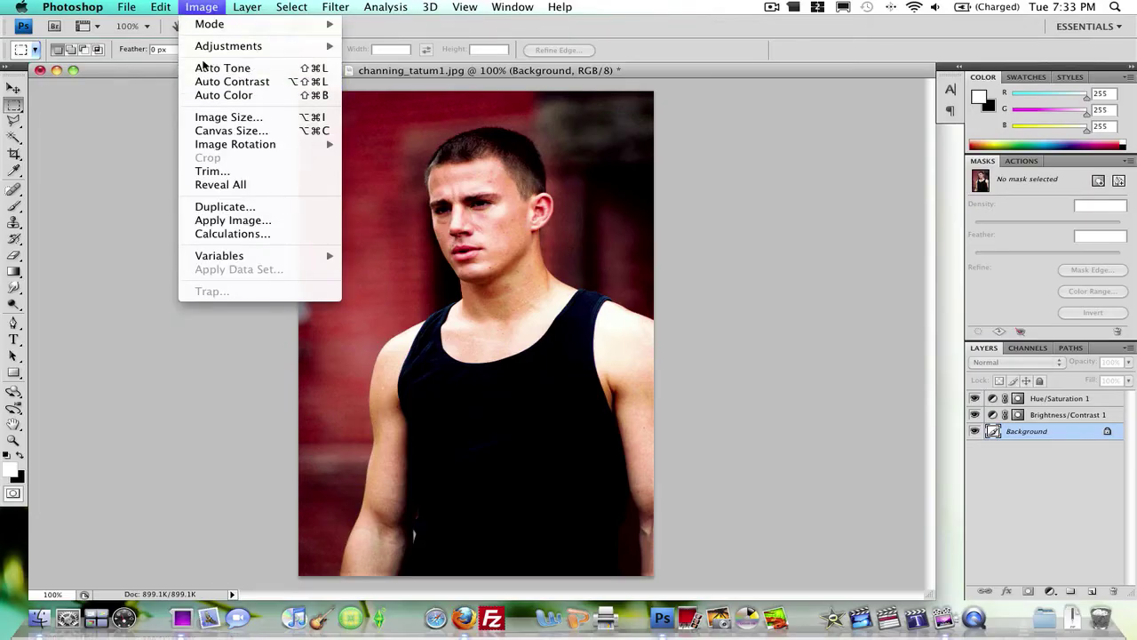
key("Escape")
left_click(202, 7)
left_click(213, 117)
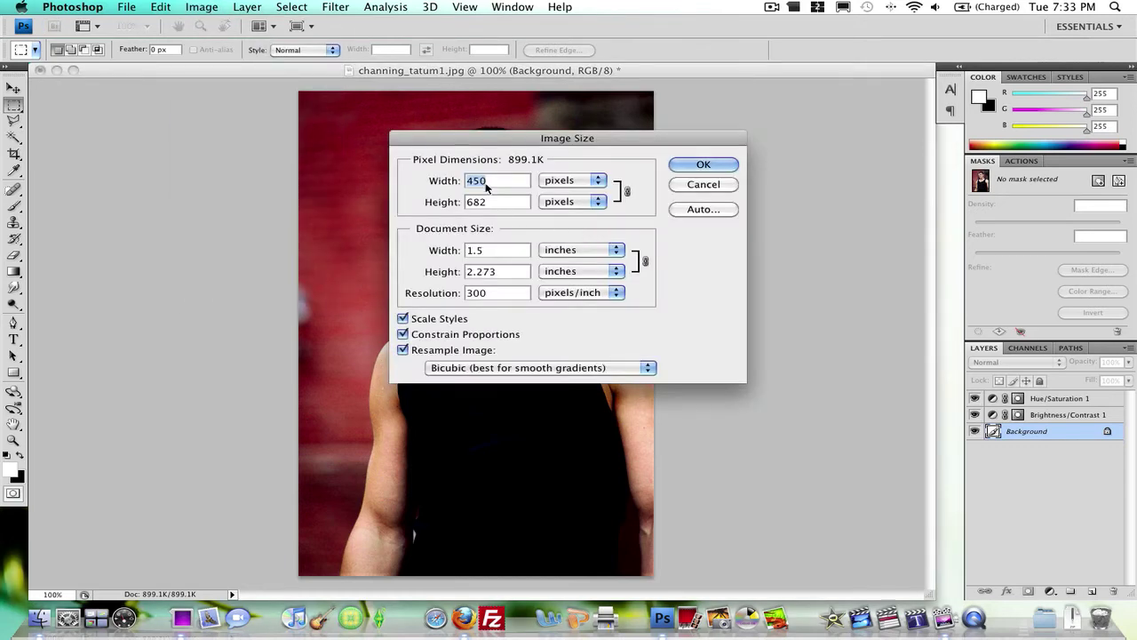
left_click(682, 186)
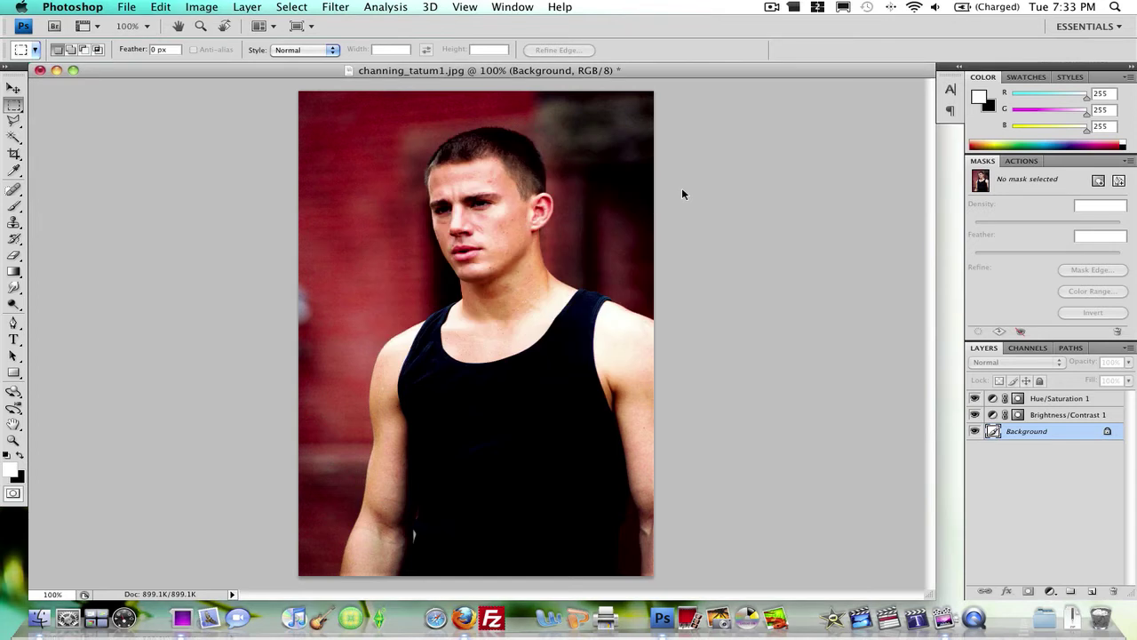
Set the marquee feather to 37.5 px and select the whole photo with soft corners
left_click(153, 49)
type("37.")
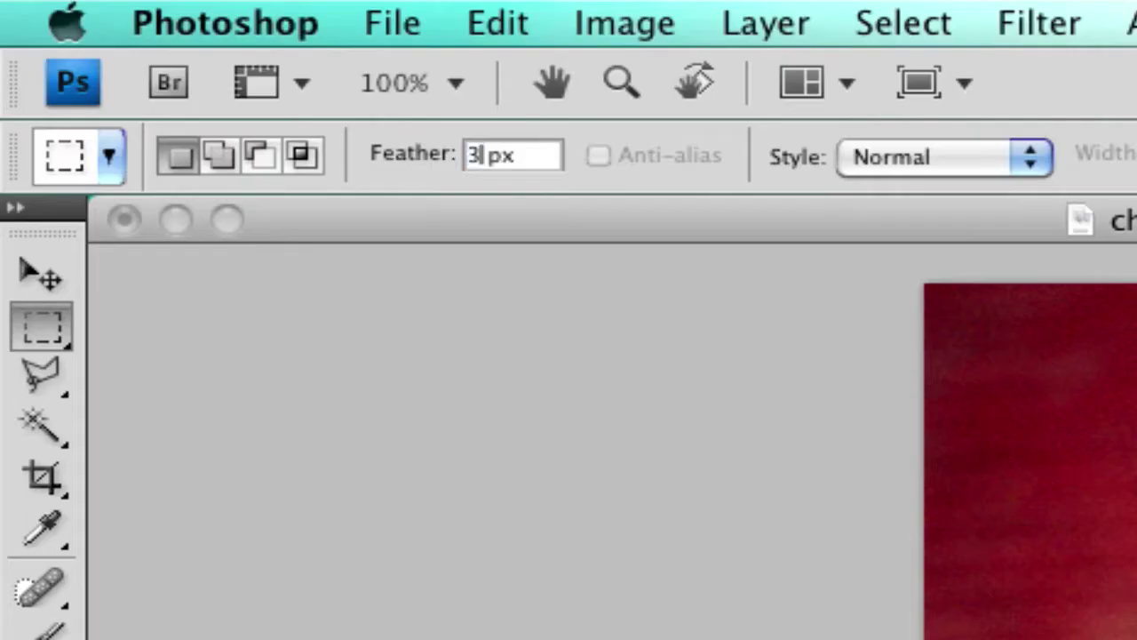
type("5")
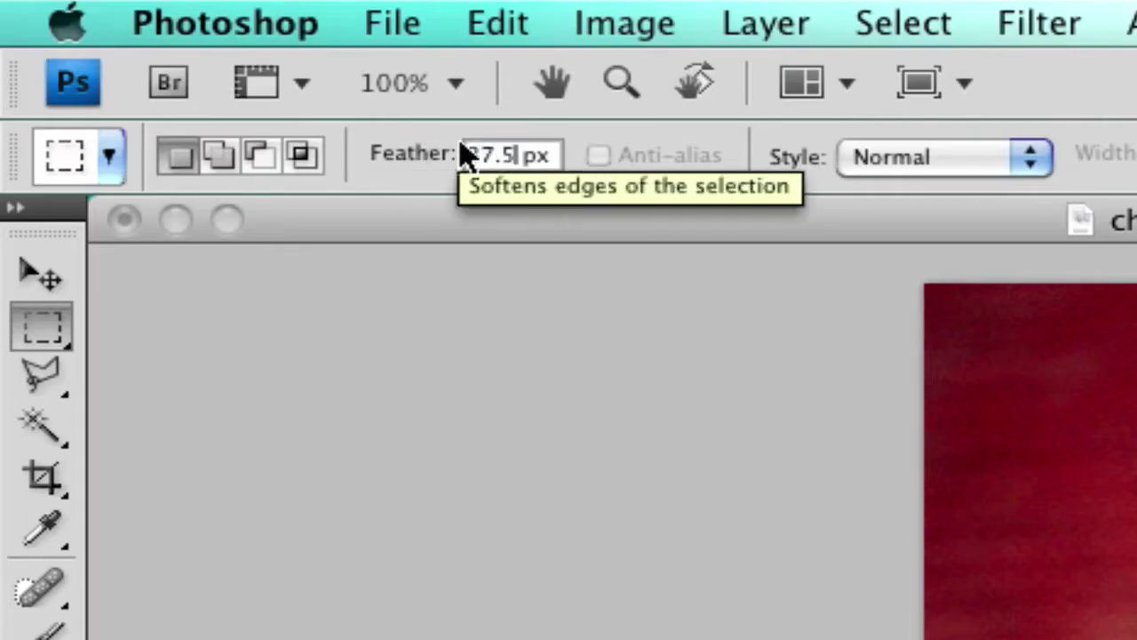
left_click(68, 291)
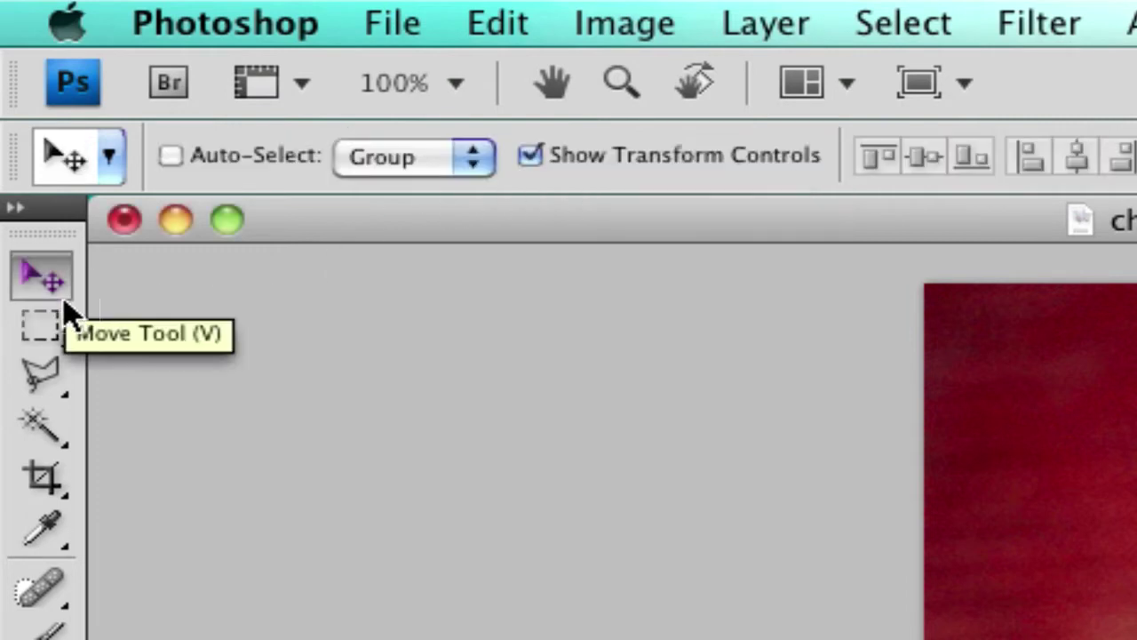
left_click(62, 313)
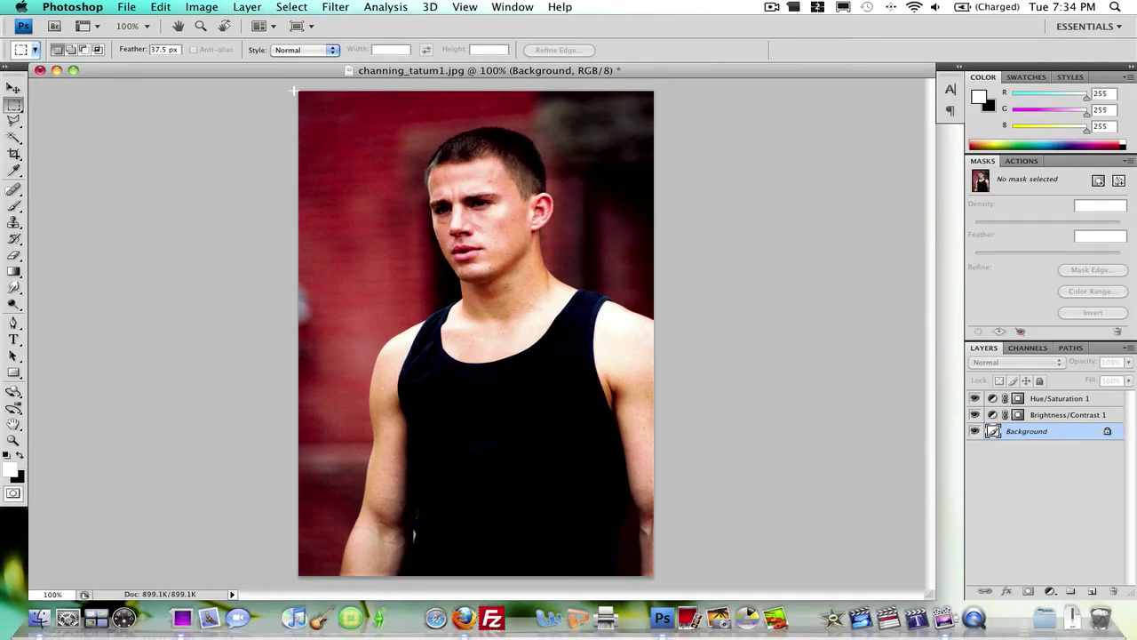
left_click_drag(303, 107, 702, 589)
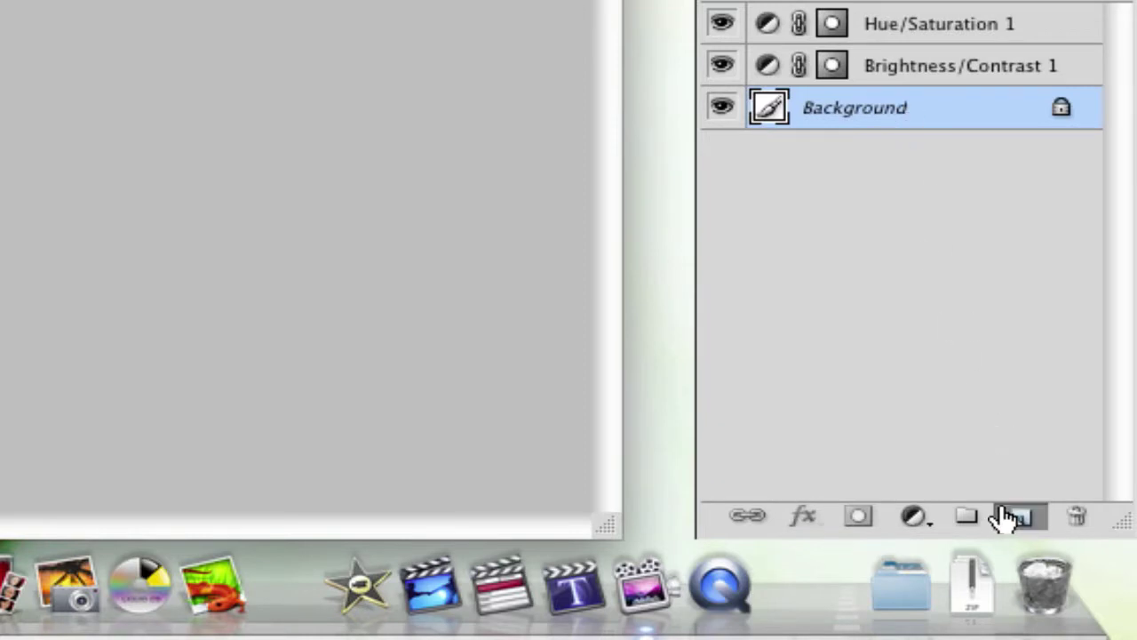
Add Layer 1 and fill the feathered selection with black using the Paint Bucket
left_click(1002, 519)
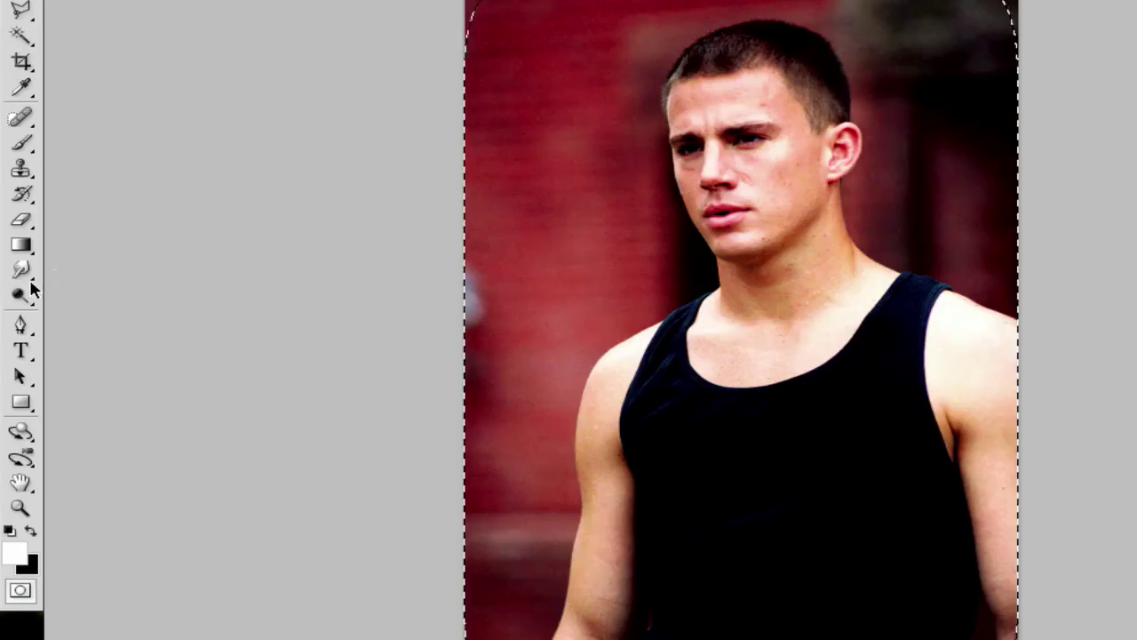
left_click(20, 247)
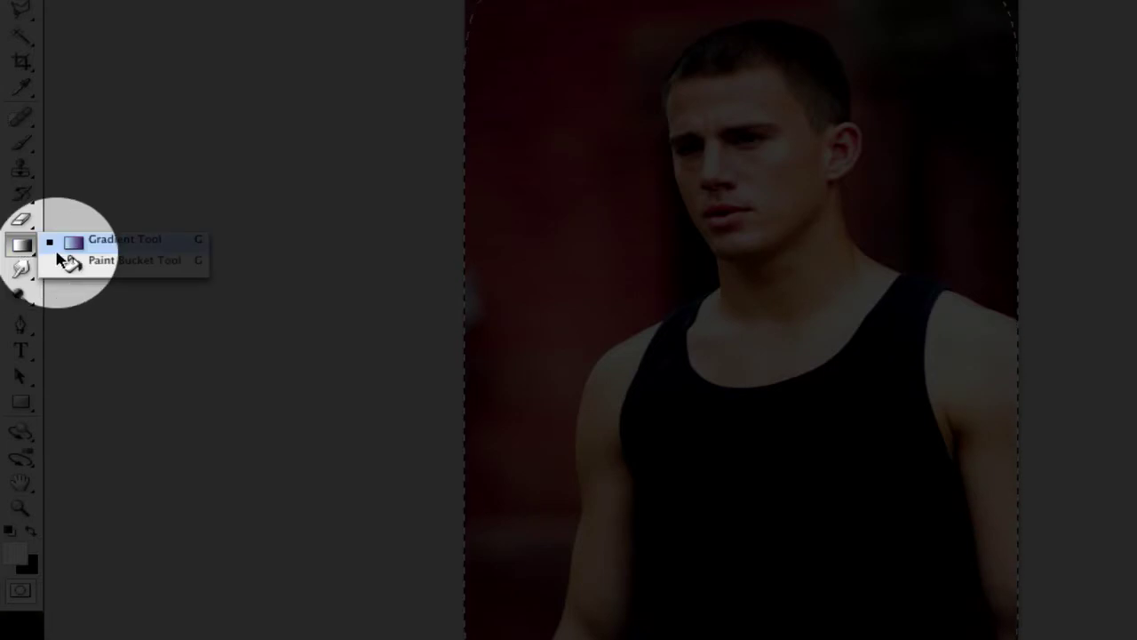
left_click(70, 259)
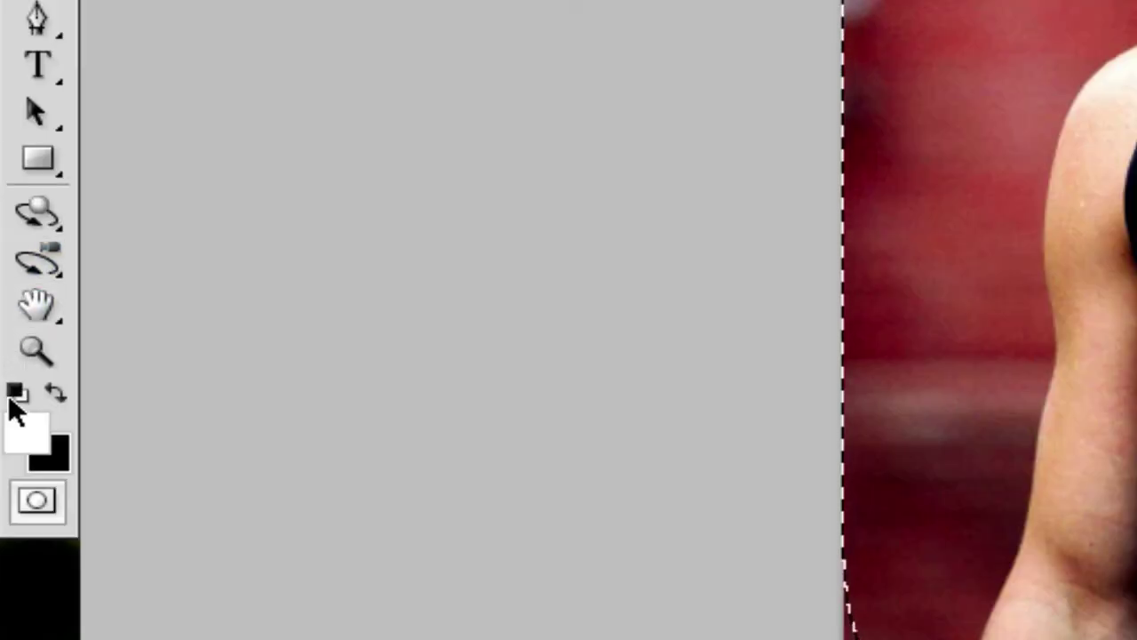
left_click(54, 392)
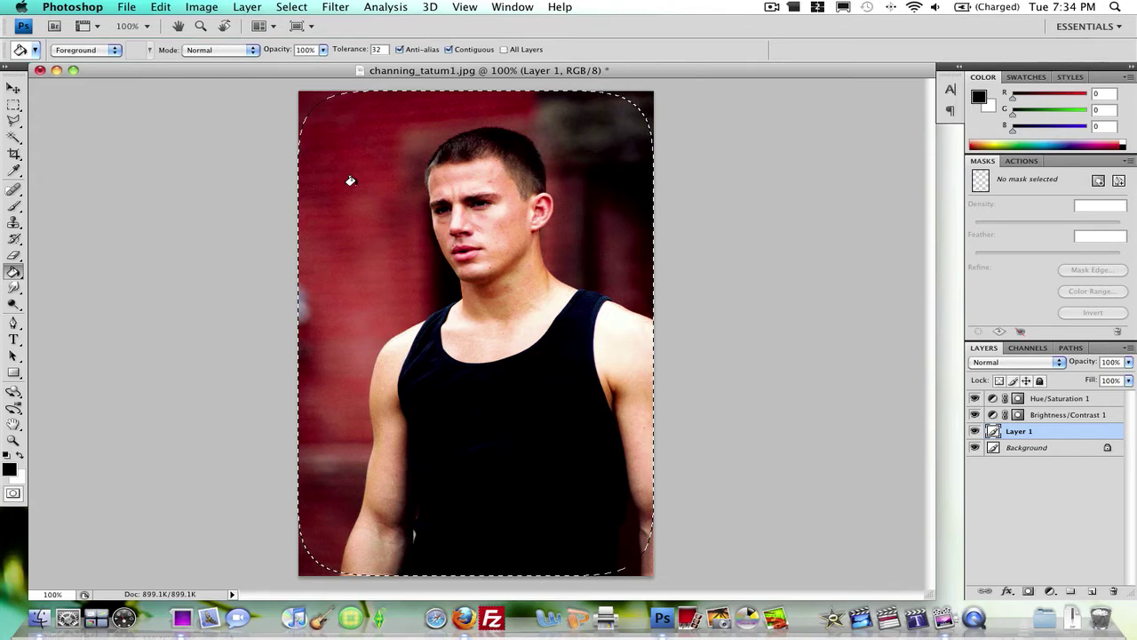
left_click(351, 182)
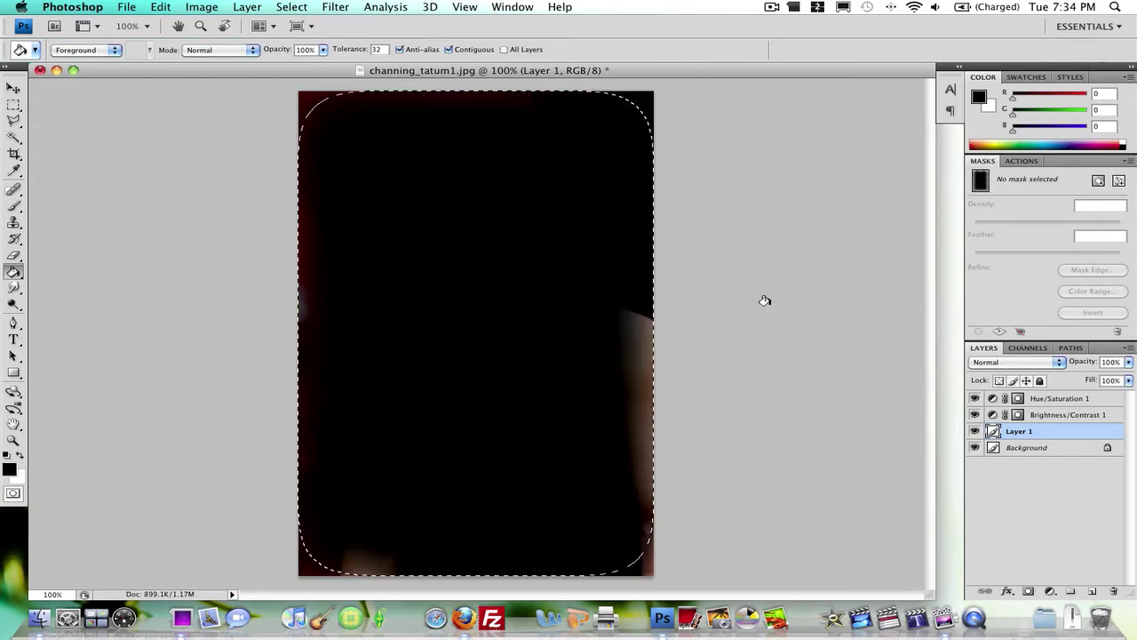
Undo the fill, invert the selection, fill the edges and corners black, then deselect
key("ctrl+z")
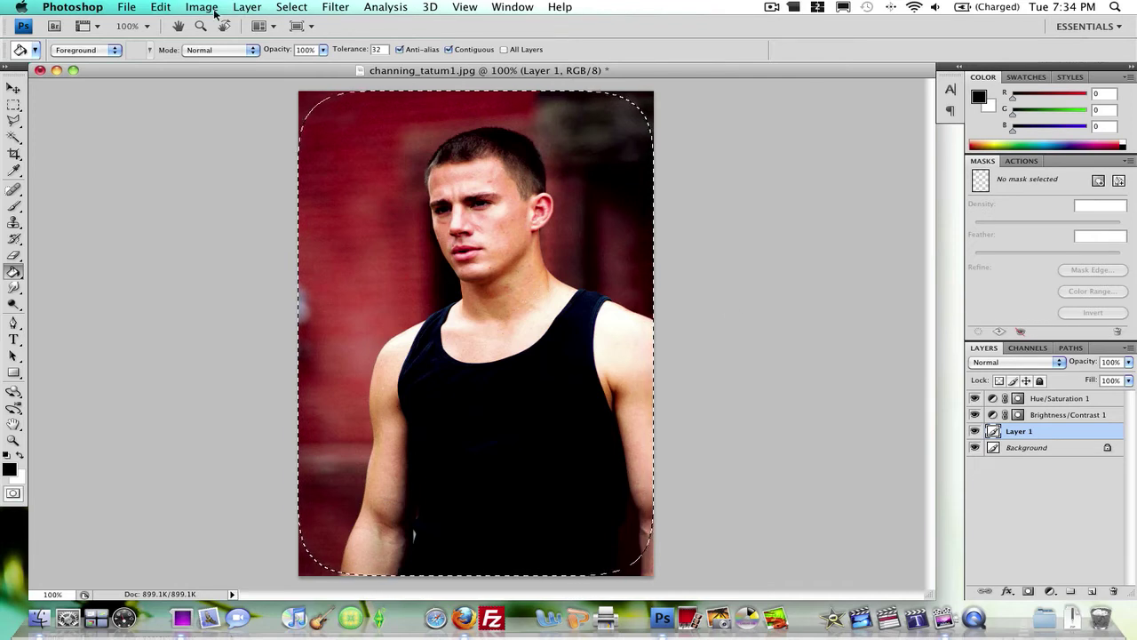
left_click(292, 7)
left_click(309, 68)
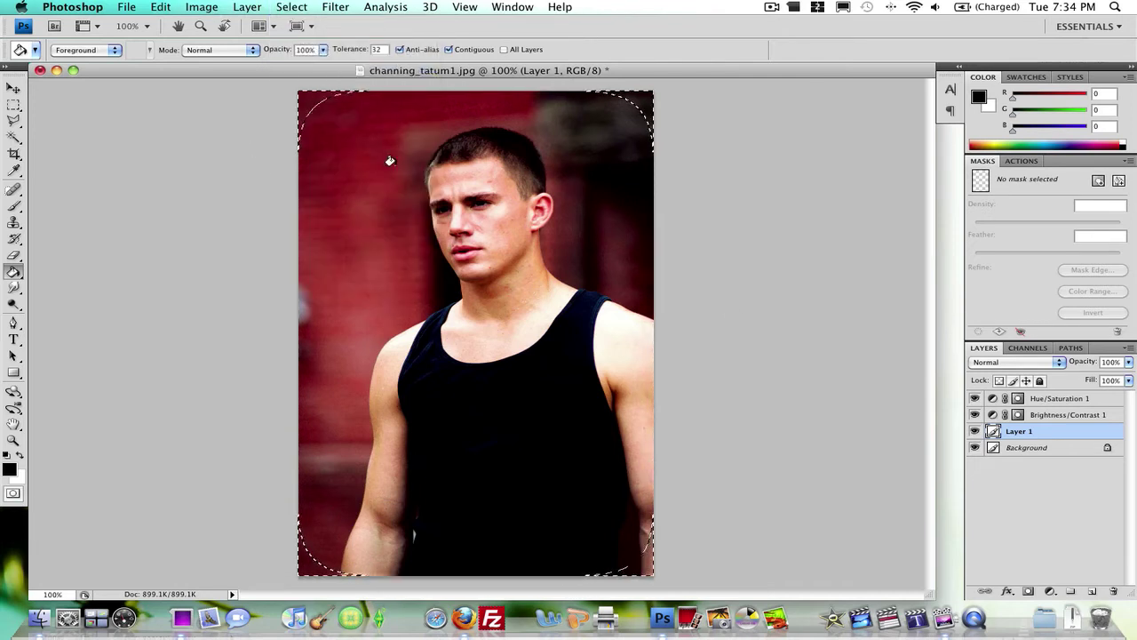
left_click(328, 236)
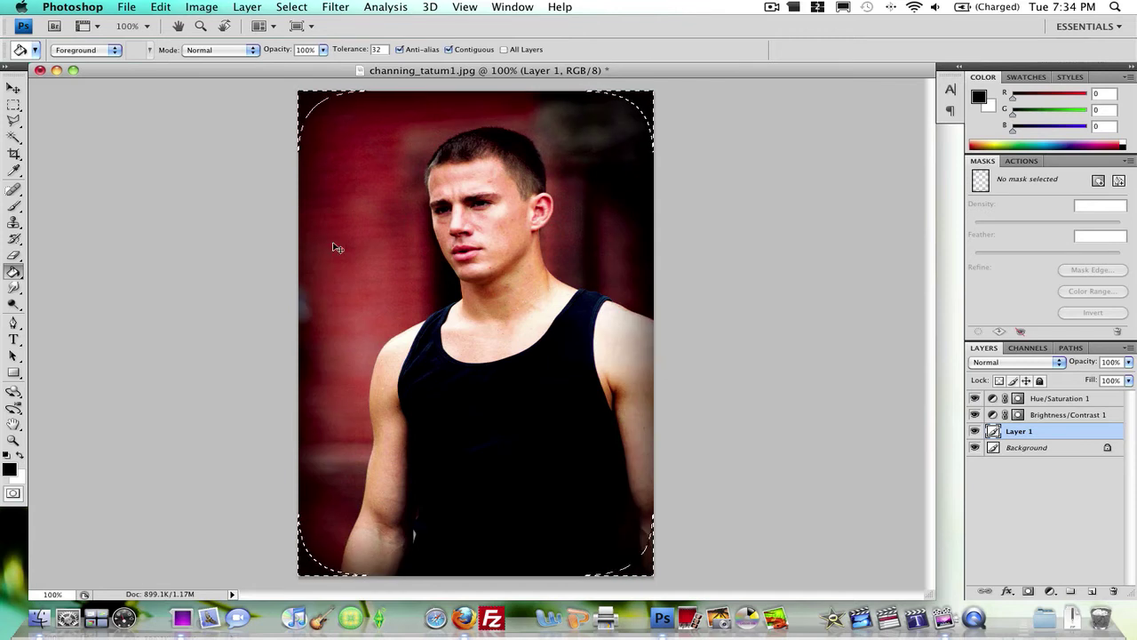
key("super+d")
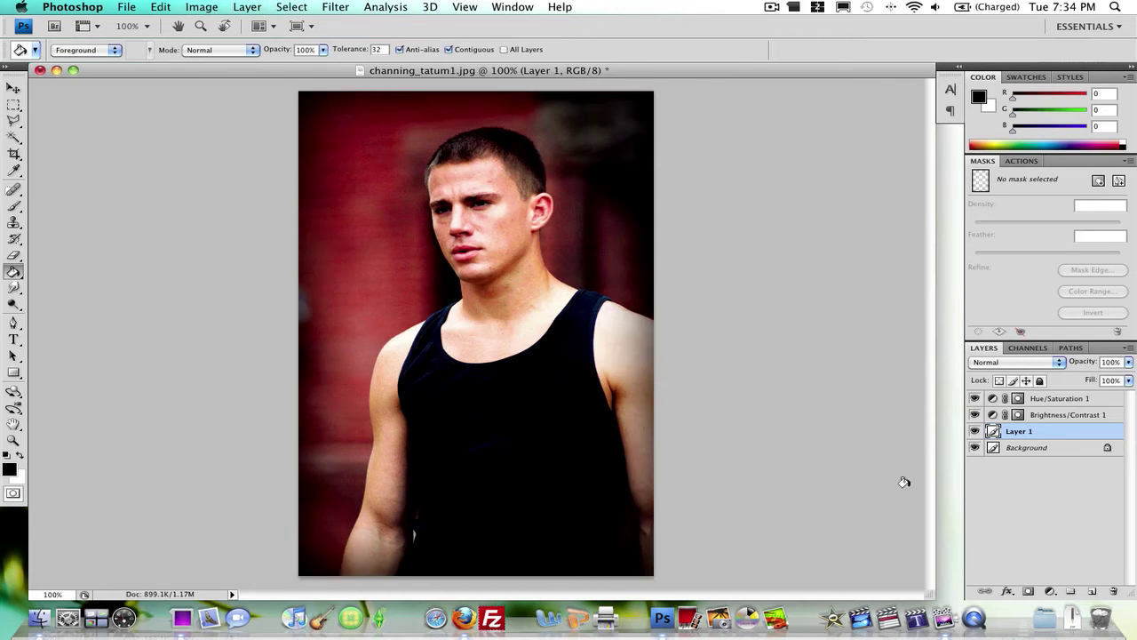
Set Layer 1's blend mode to Overlay
left_click(986, 364)
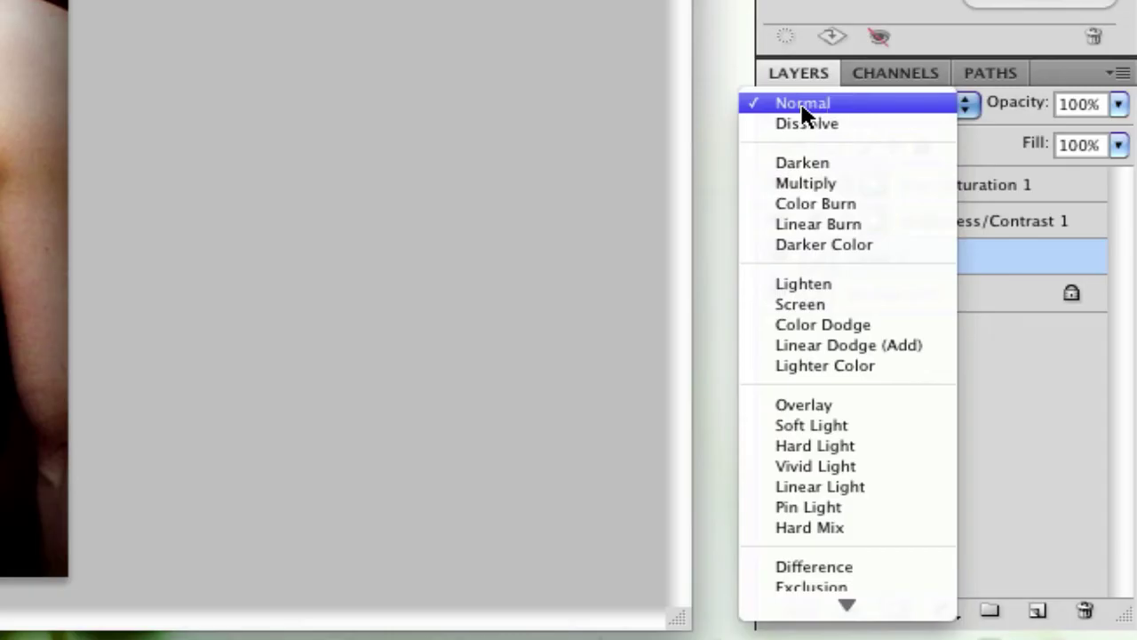
scroll(983, 409, "down", 3)
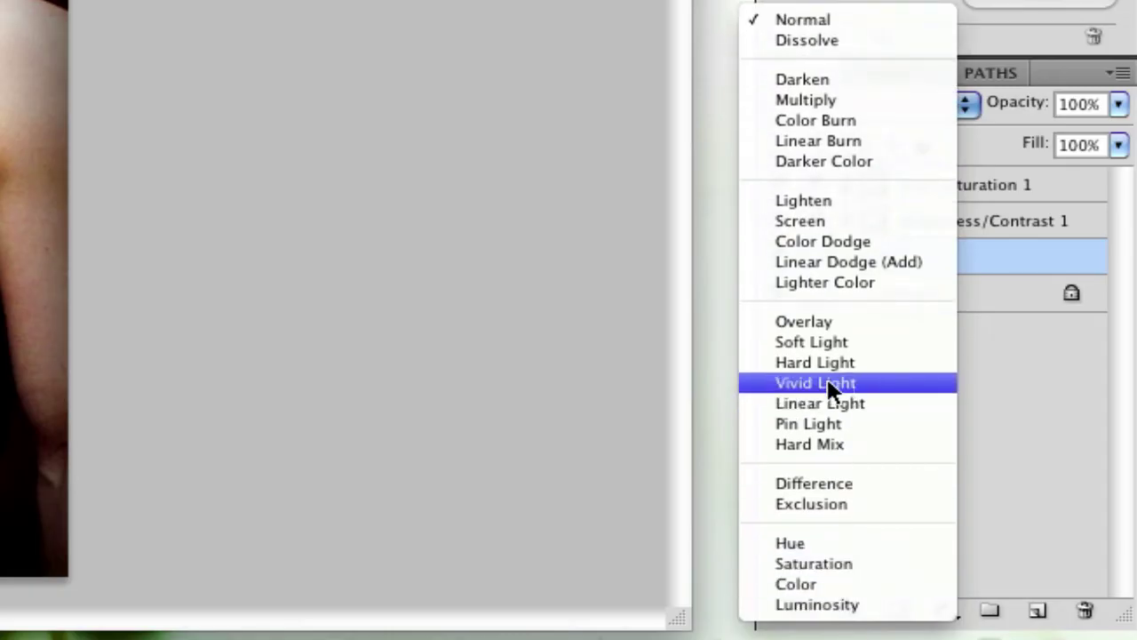
left_click(816, 320)
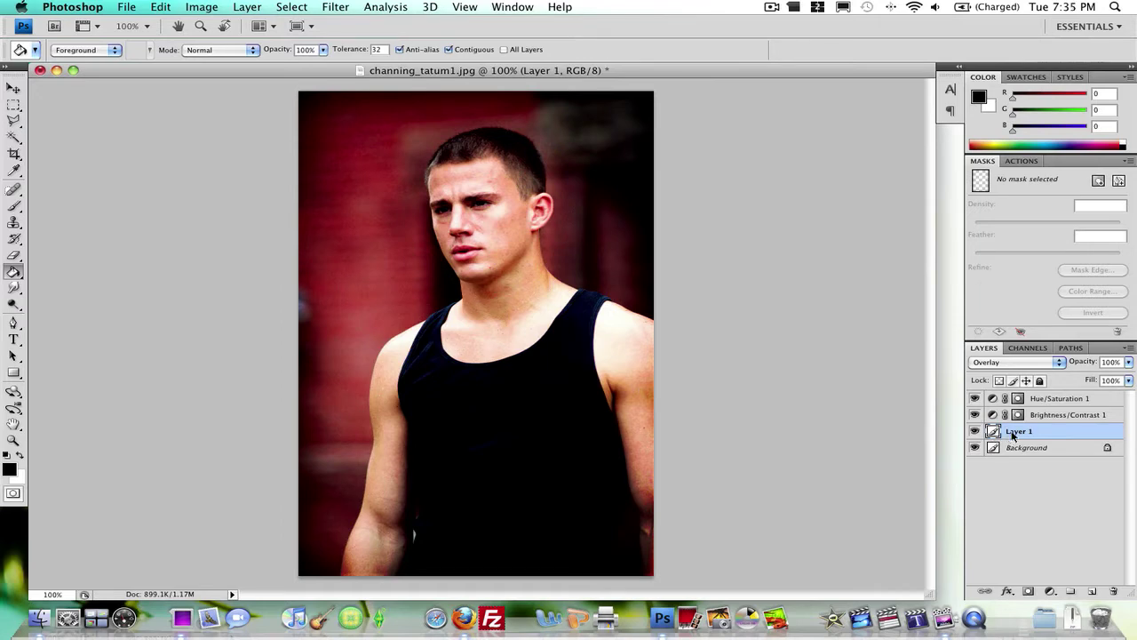
Duplicate Layer 1 as Layer 1 copy and toggle its visibility to compare the darker vignette
right_click(1013, 435)
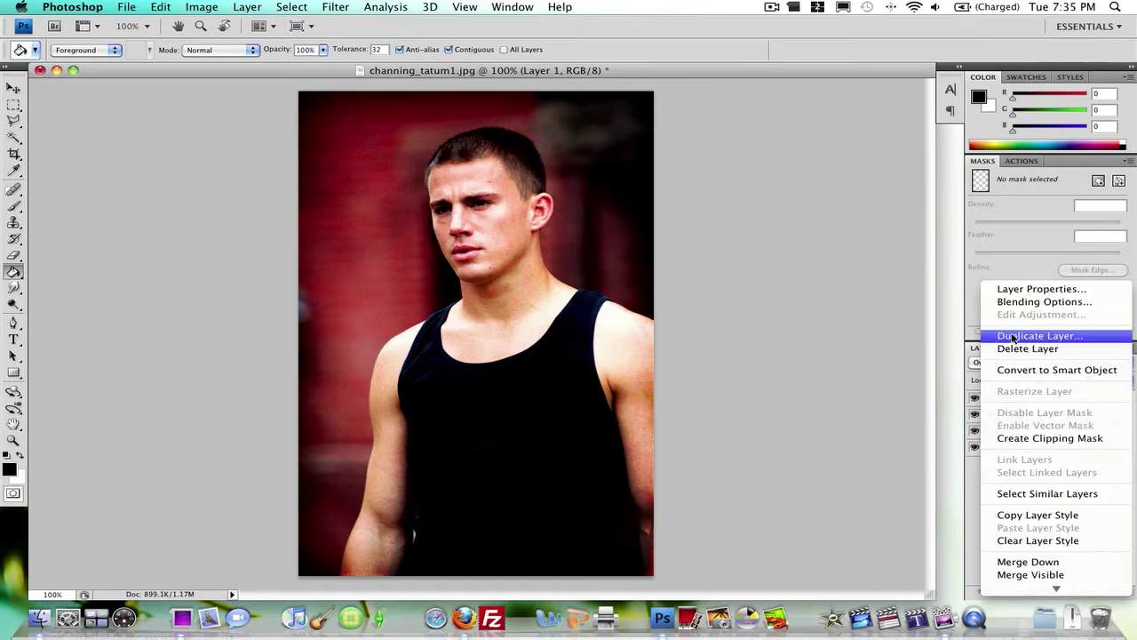
left_click(1031, 336)
left_click(703, 197)
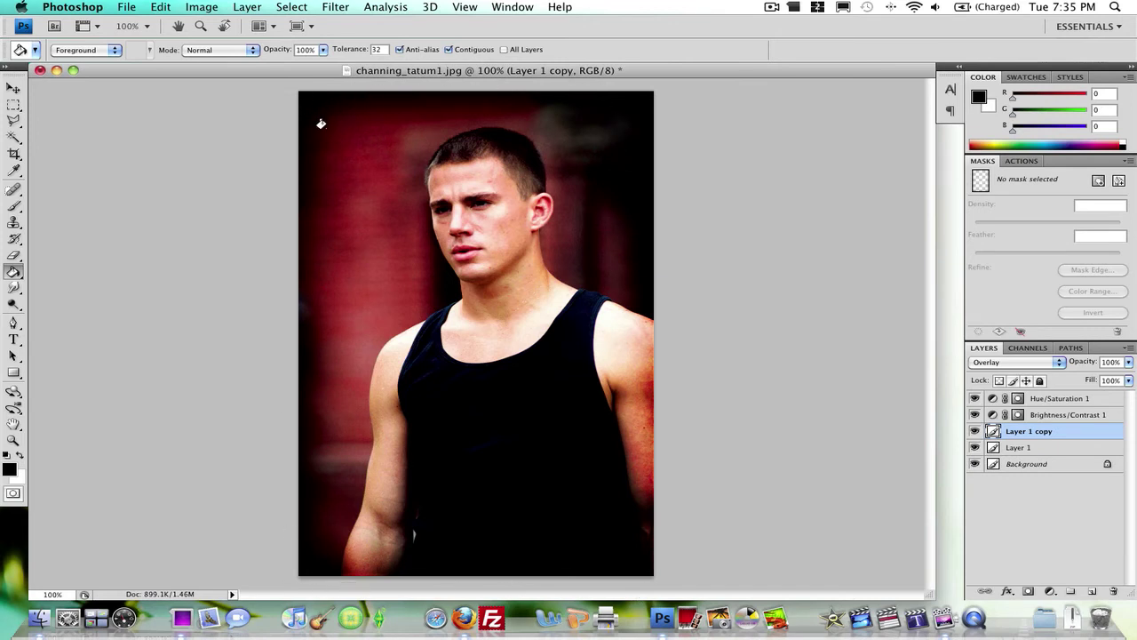
left_click(975, 431)
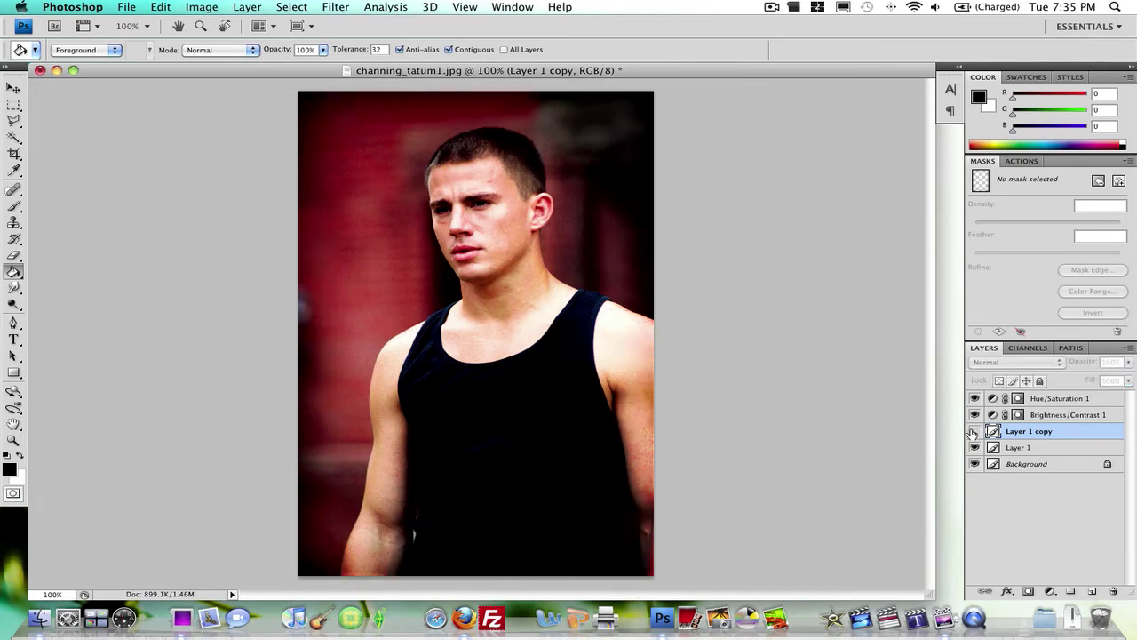
left_click(975, 431)
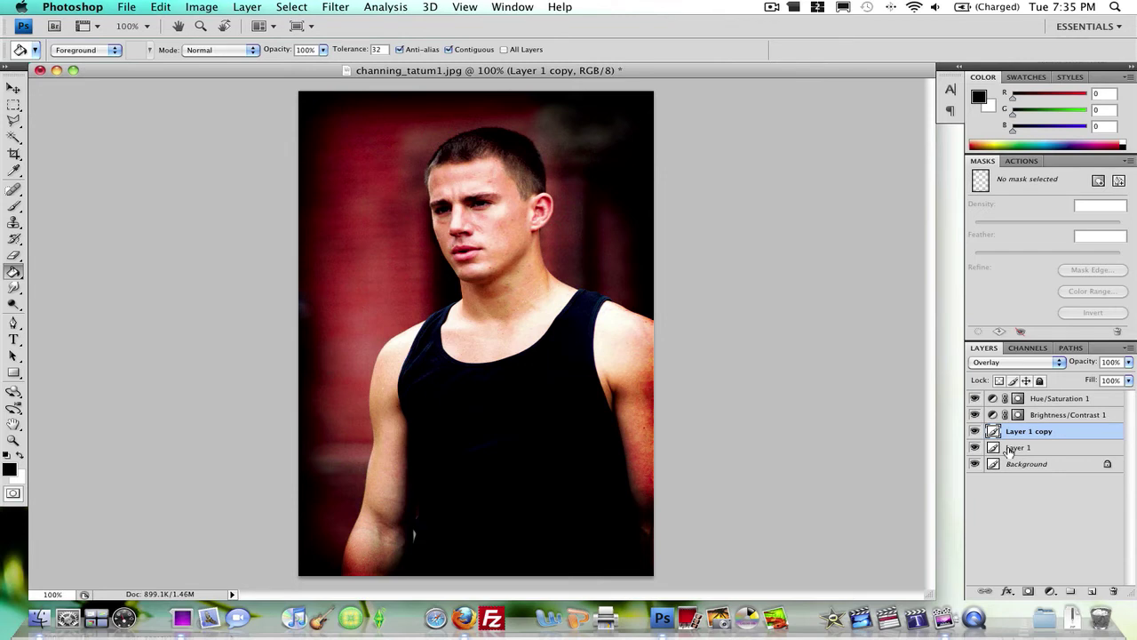
Select the Background layer and choose a white Foreground to Transparent gradient
left_click(1028, 468)
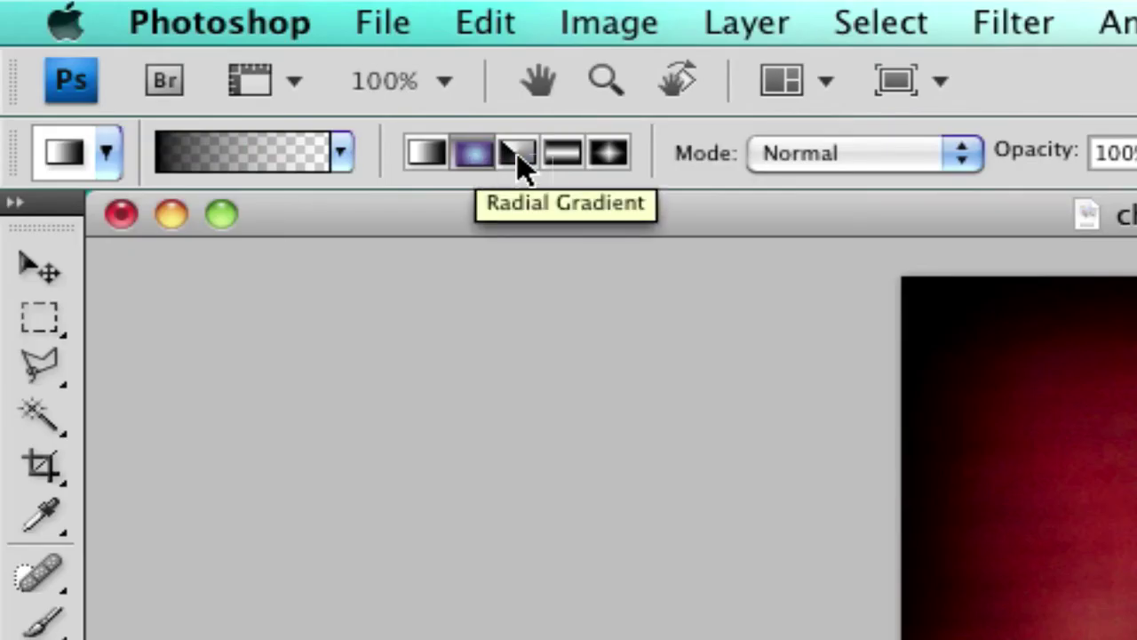
left_click(257, 155)
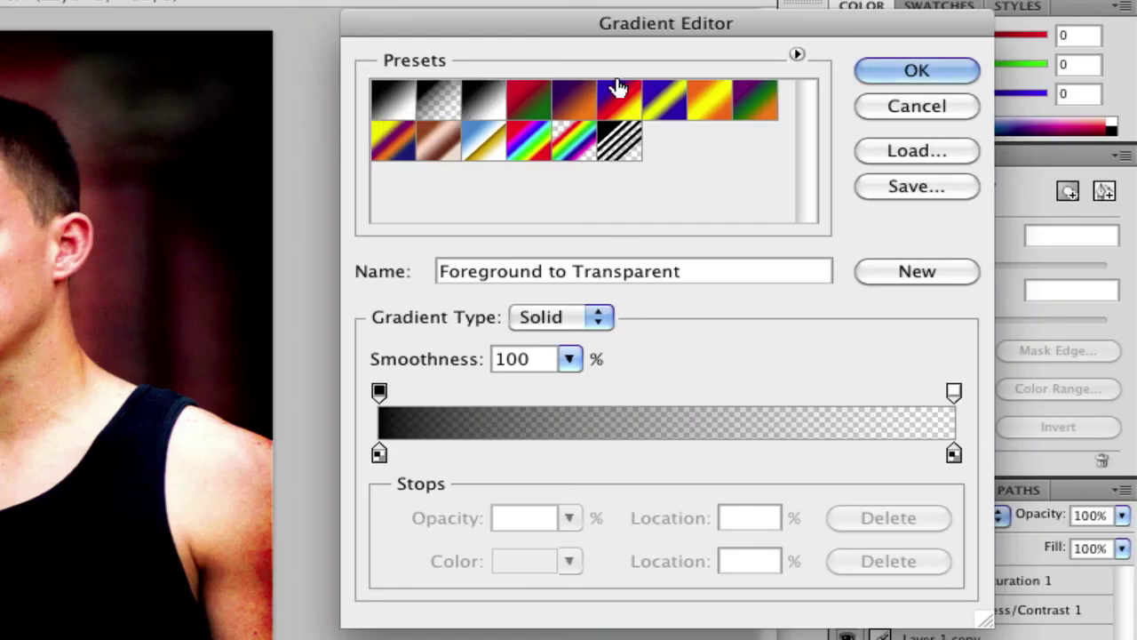
left_click(887, 103)
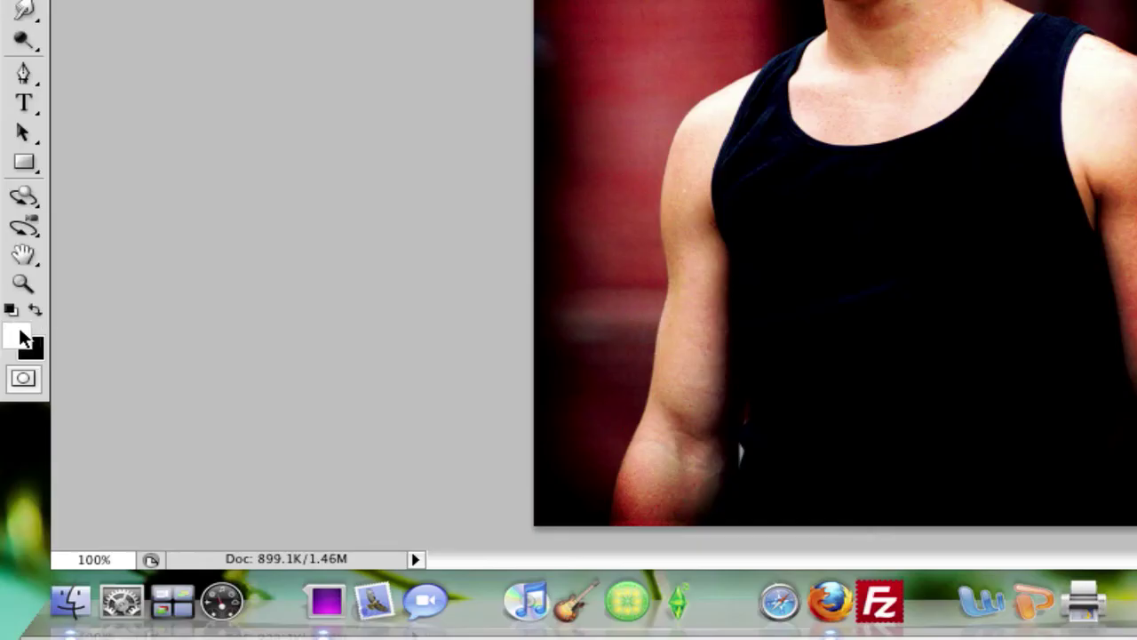
key("x")
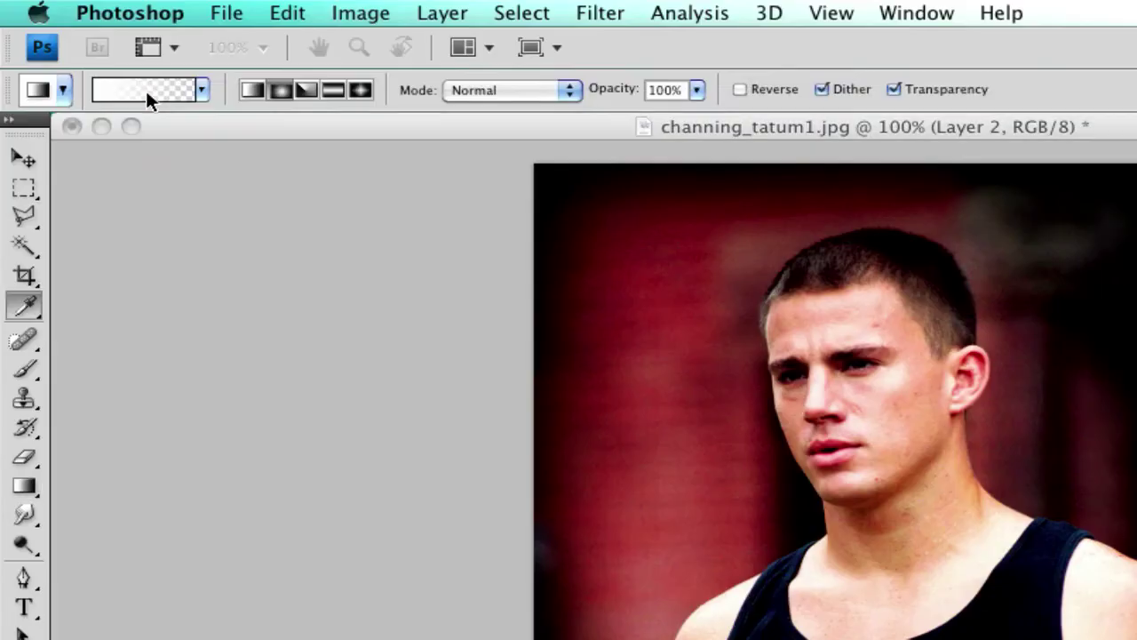
left_click(144, 89)
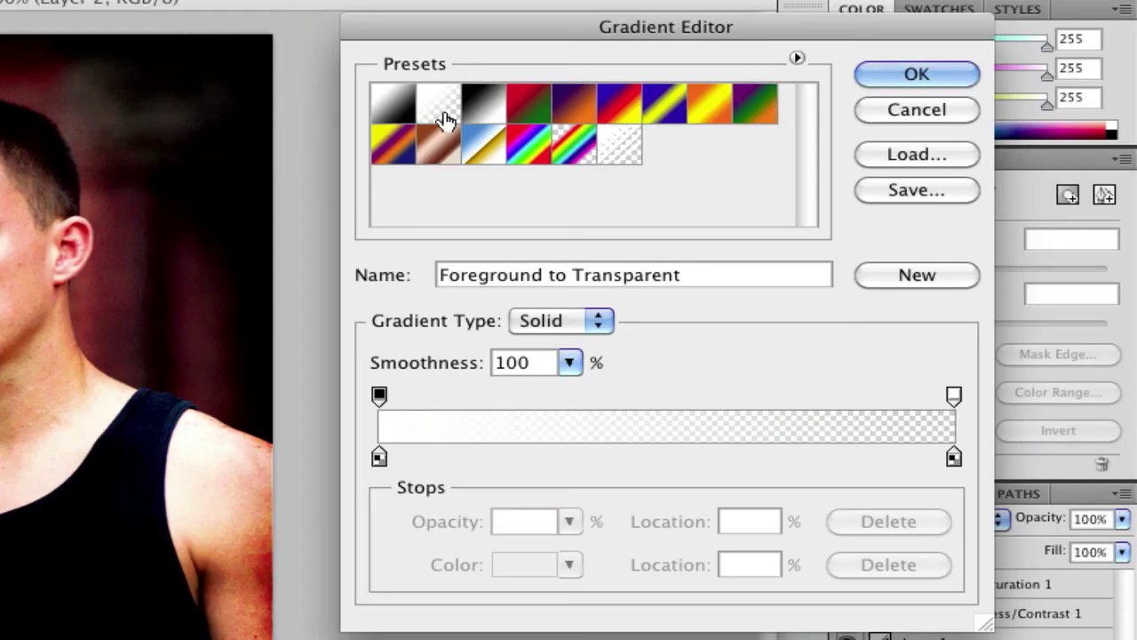
left_click(859, 77)
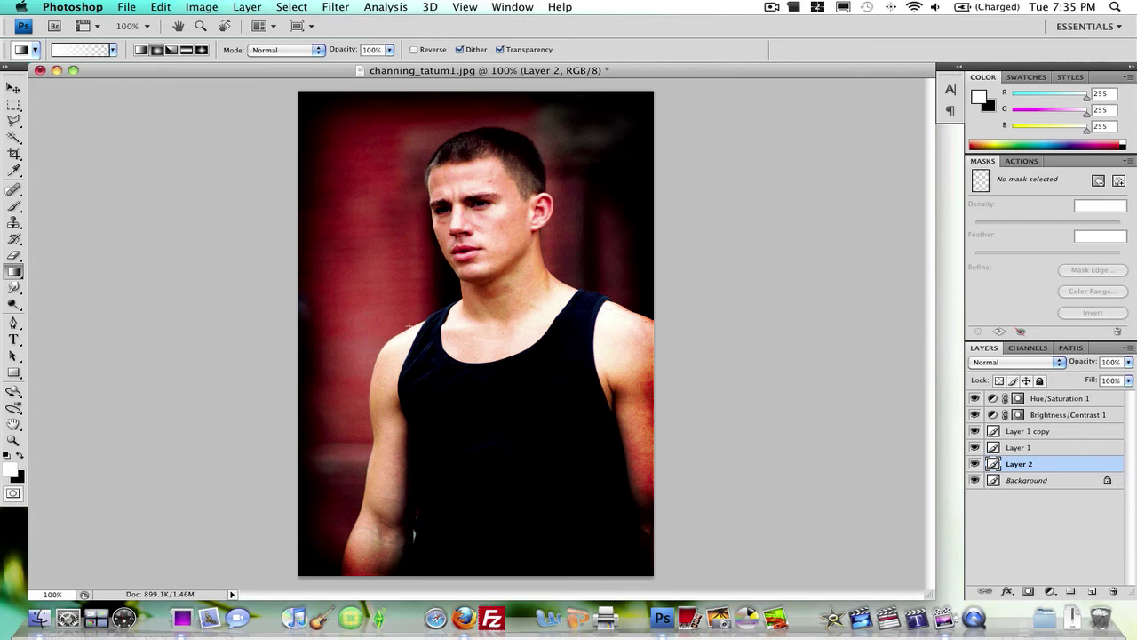
Drag a white radial gradient on Layer 2 from the neckline down toward the tank top
left_click_drag(486, 322, 485, 575)
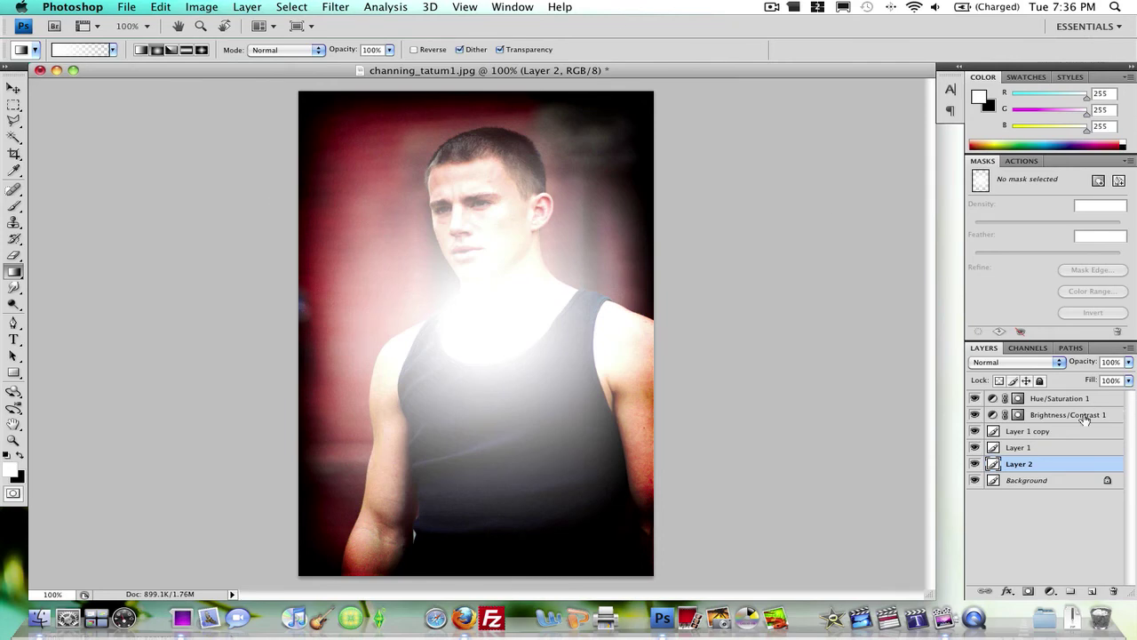
Set Layer 2's white glow to Overlay blend mode at 66% opacity
left_click(1016, 361)
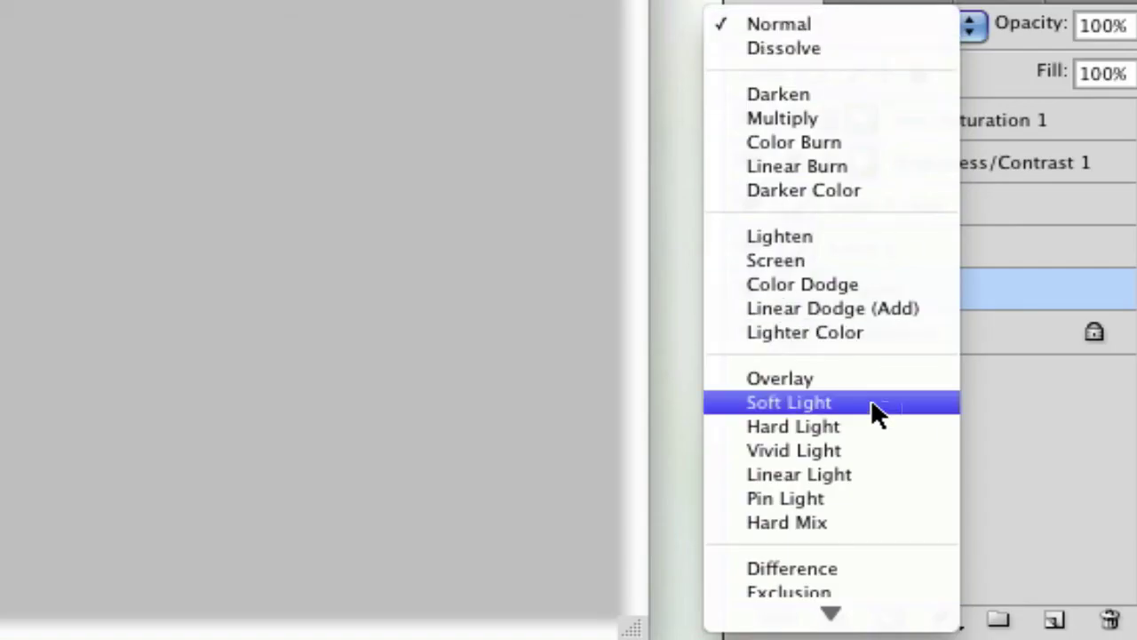
left_click(1022, 500)
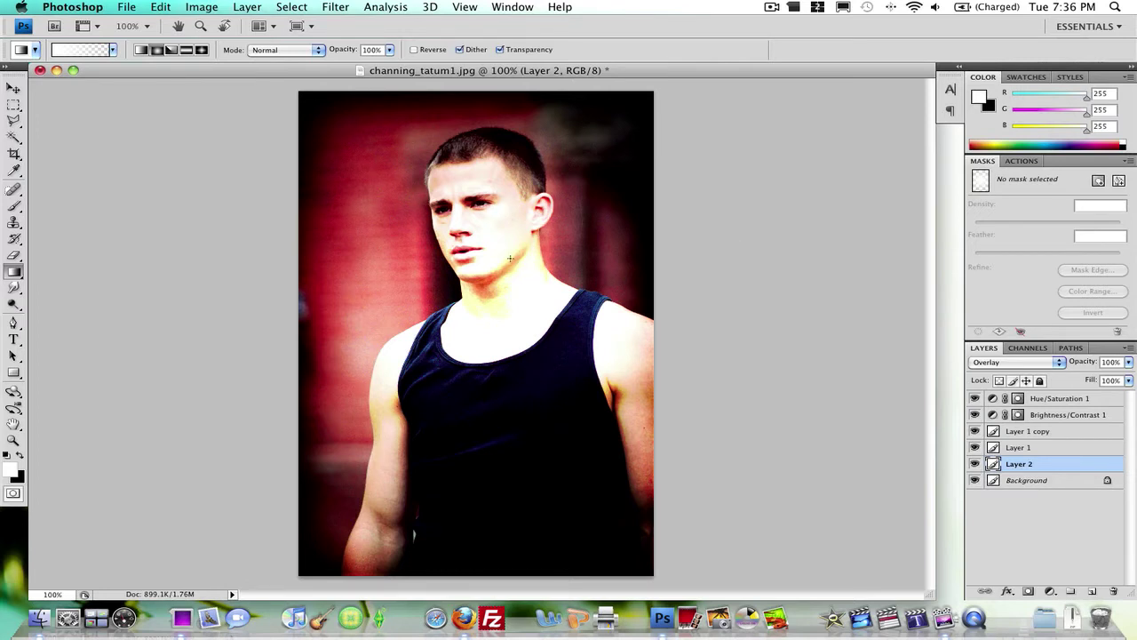
left_click(1128, 361)
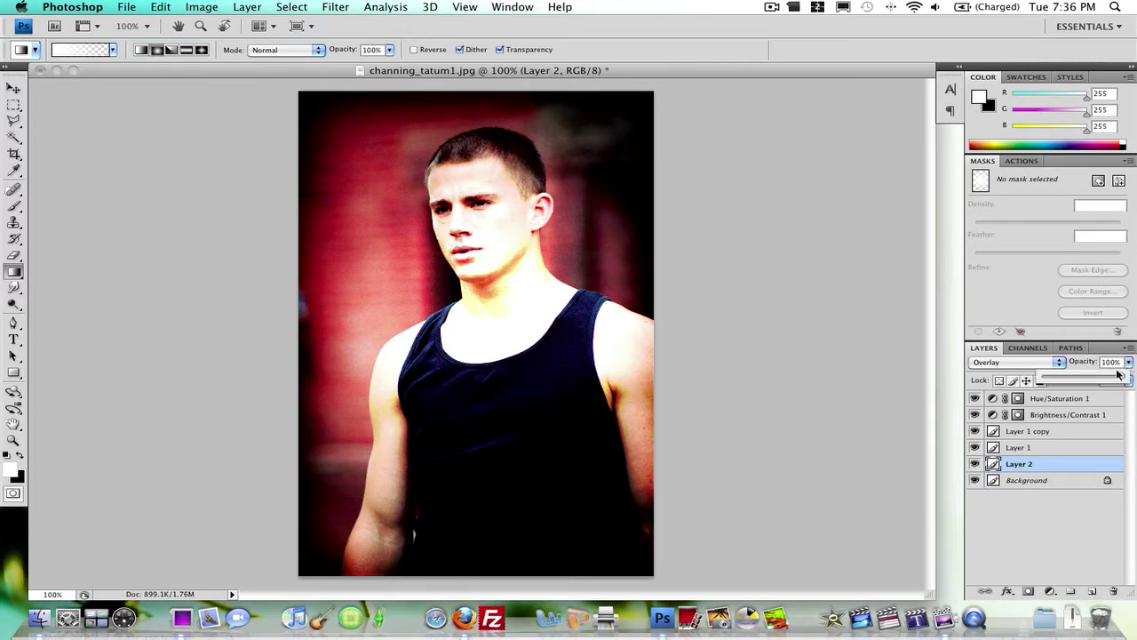
left_click_drag(1124, 380, 1084, 377)
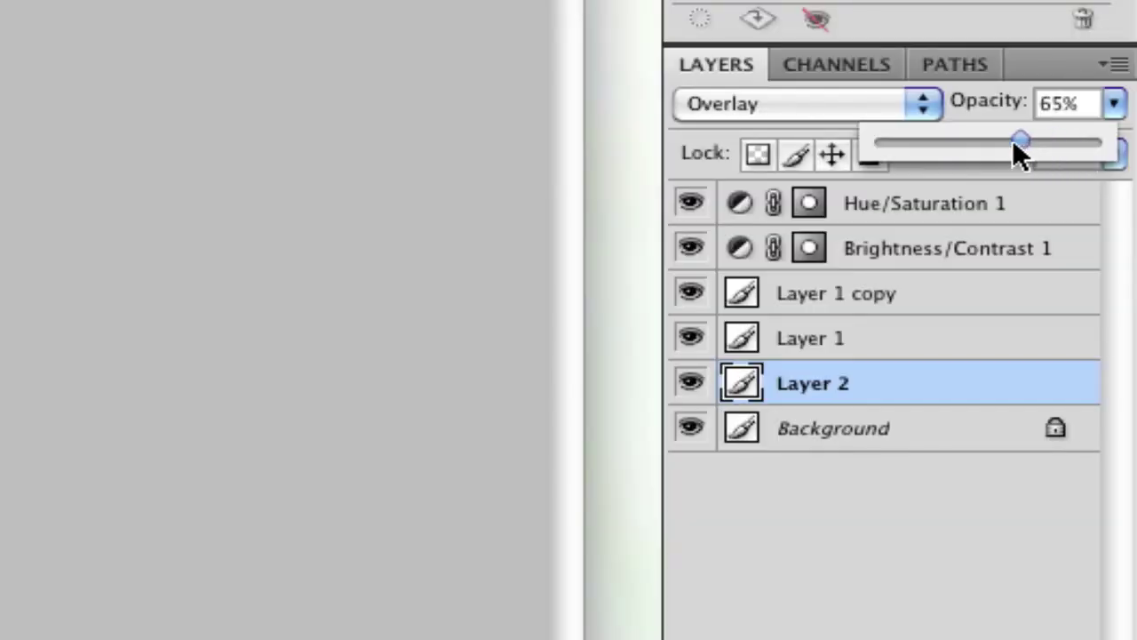
left_click_drag(997, 138, 1021, 140)
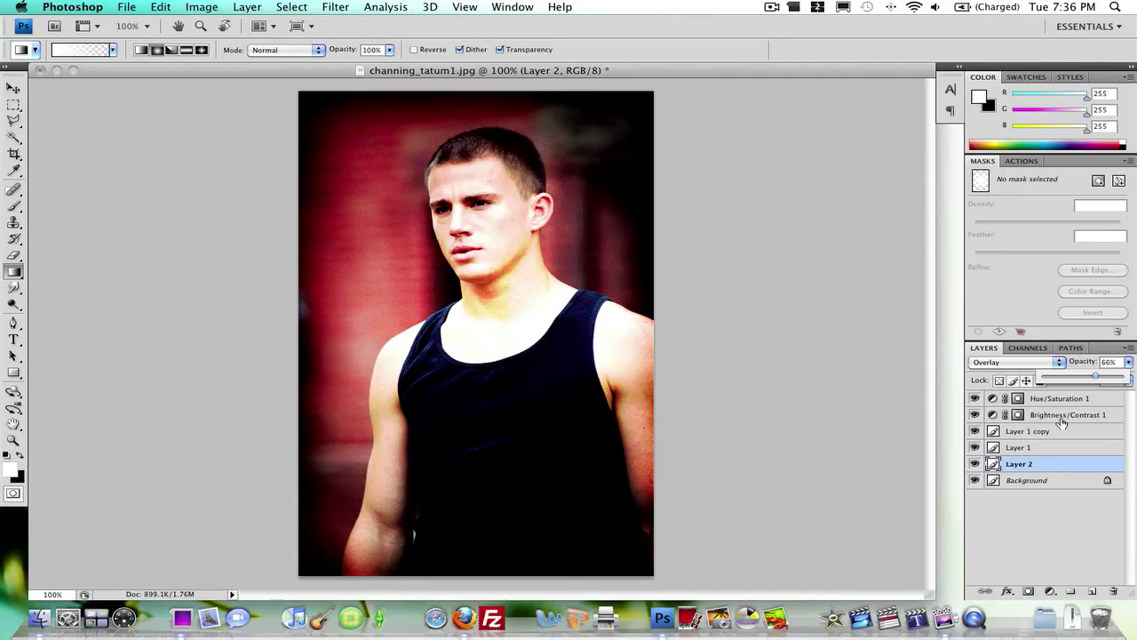
left_click(1071, 432)
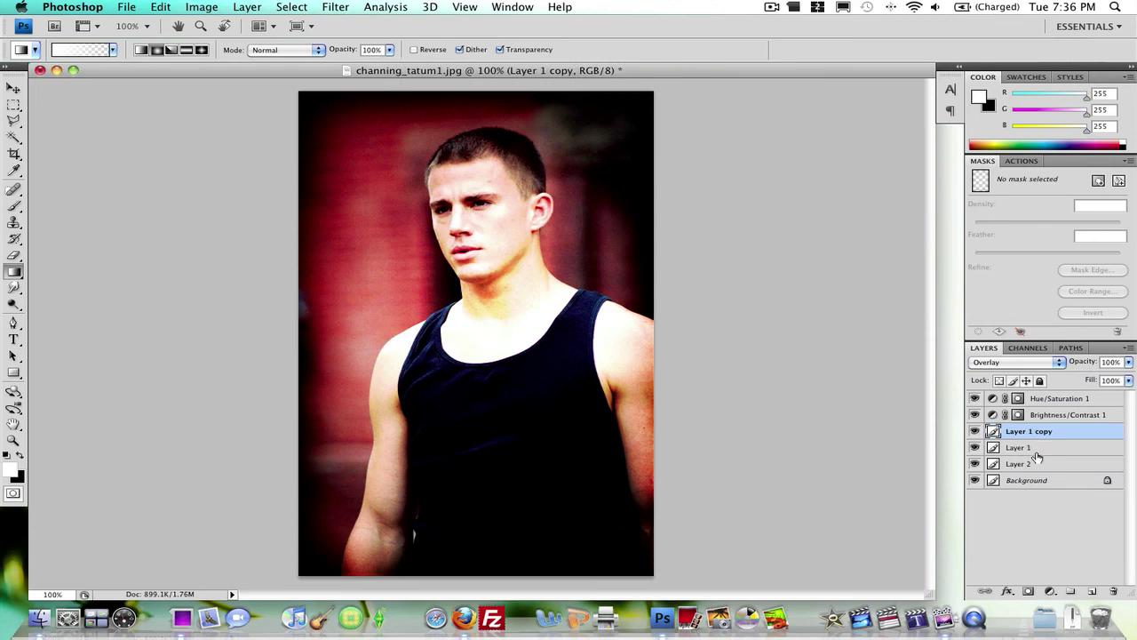